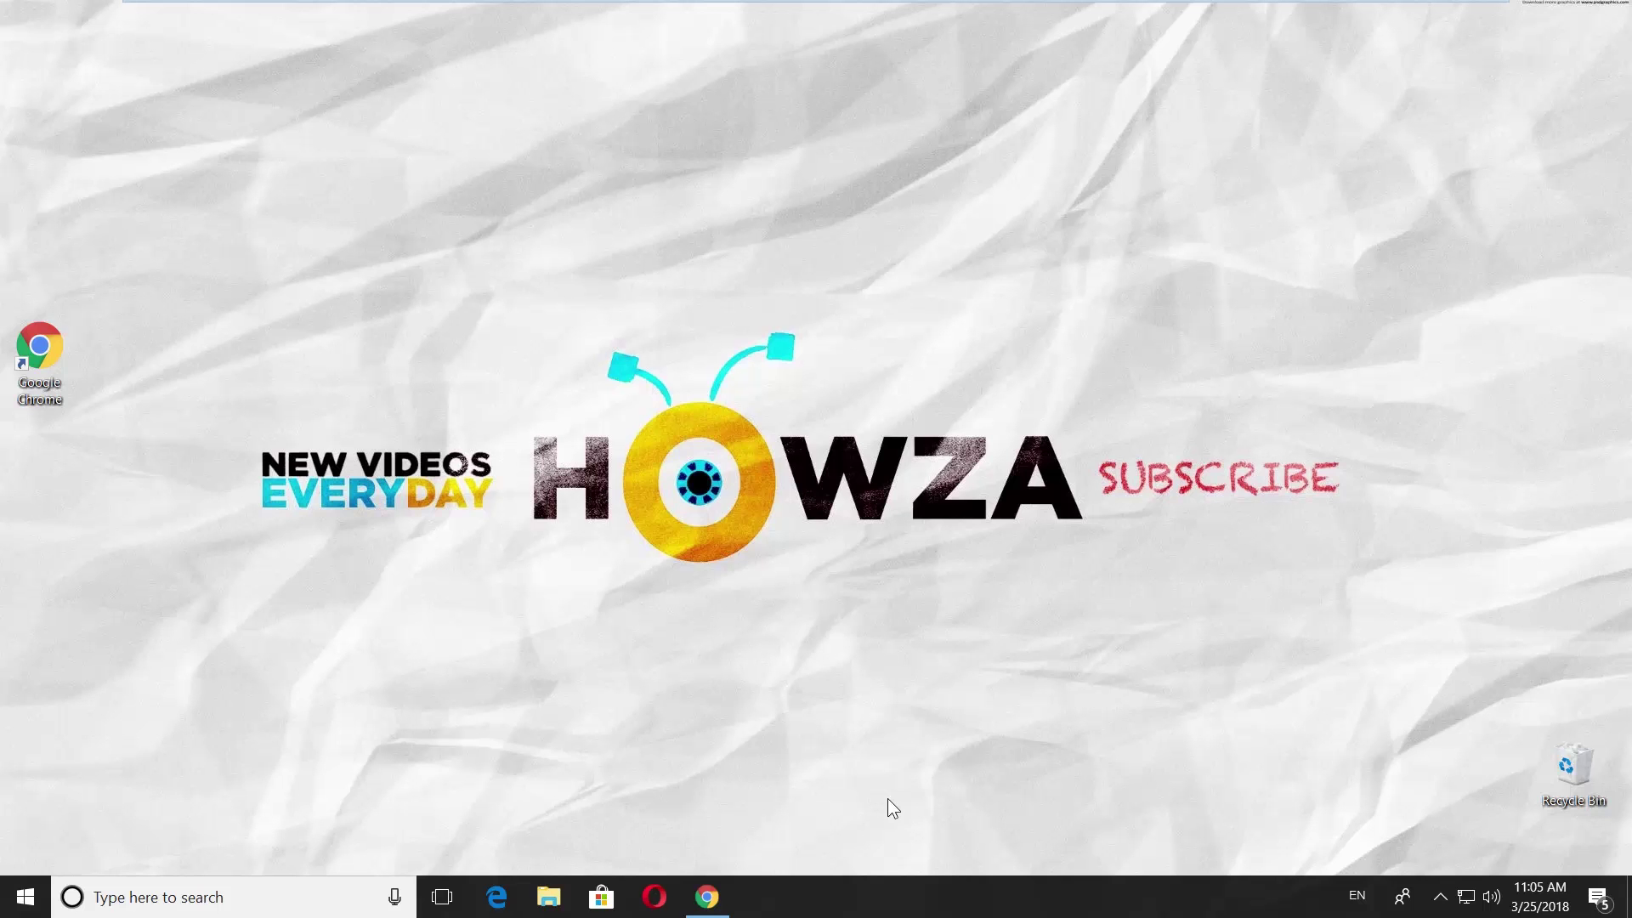
- Restore the Chrome window showing the YouTube channel home page from the taskbar
{"action": "left_click", "coordinate": [708, 899]}
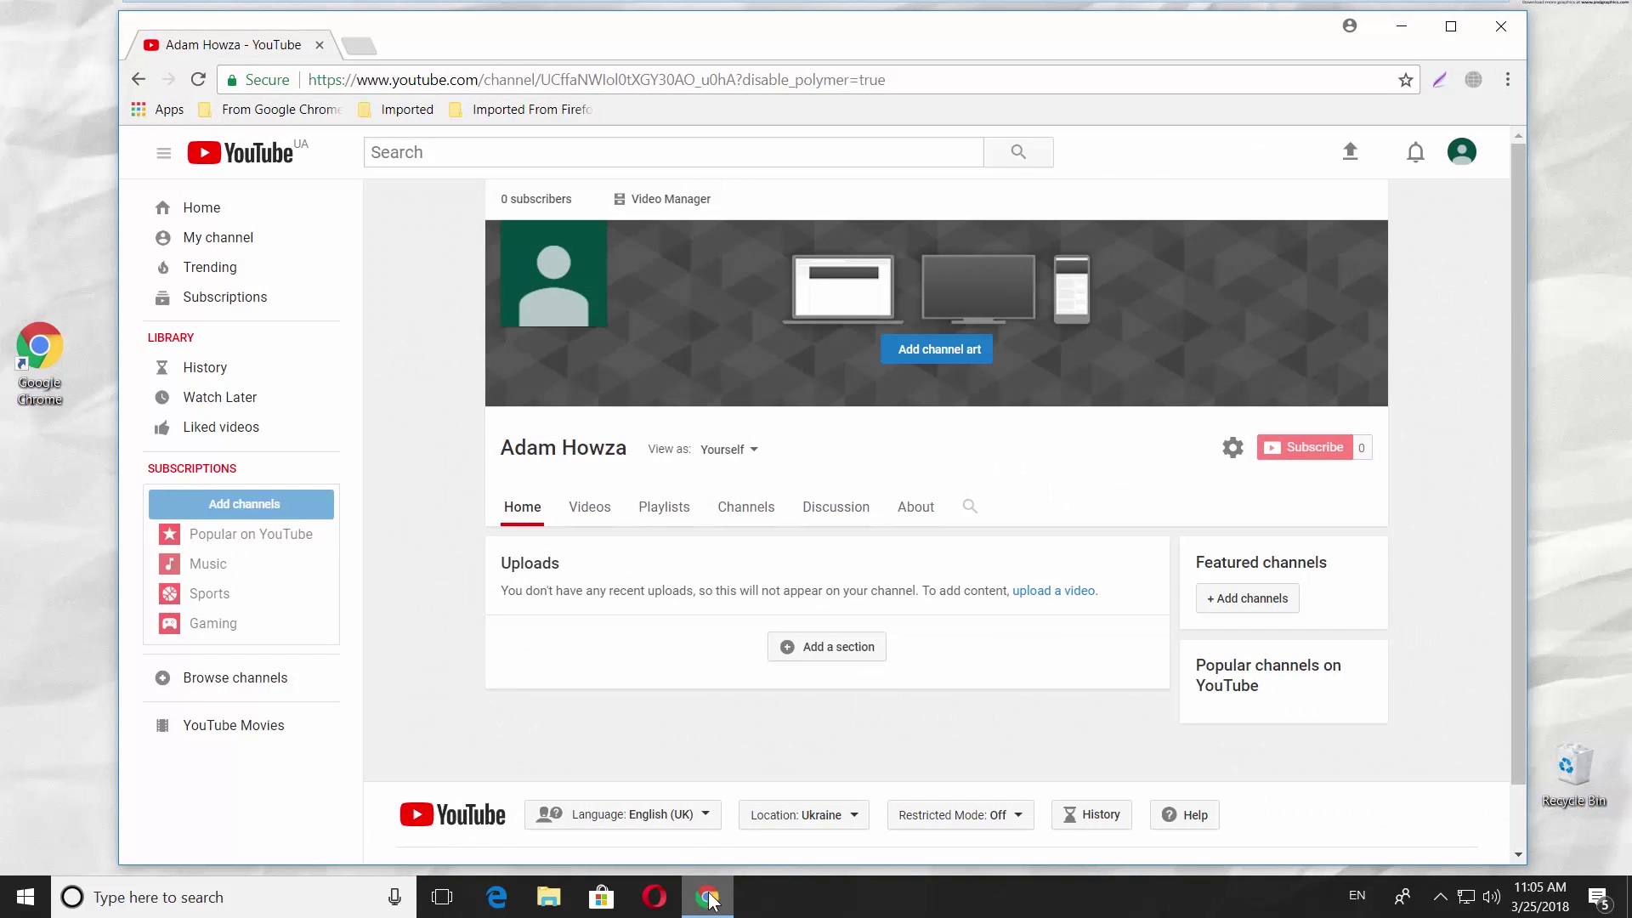
- Go from YouTube account settings to Google's About me page, dismissing the name editor unchanged
{"action": "left_click", "coordinate": [1462, 152]}
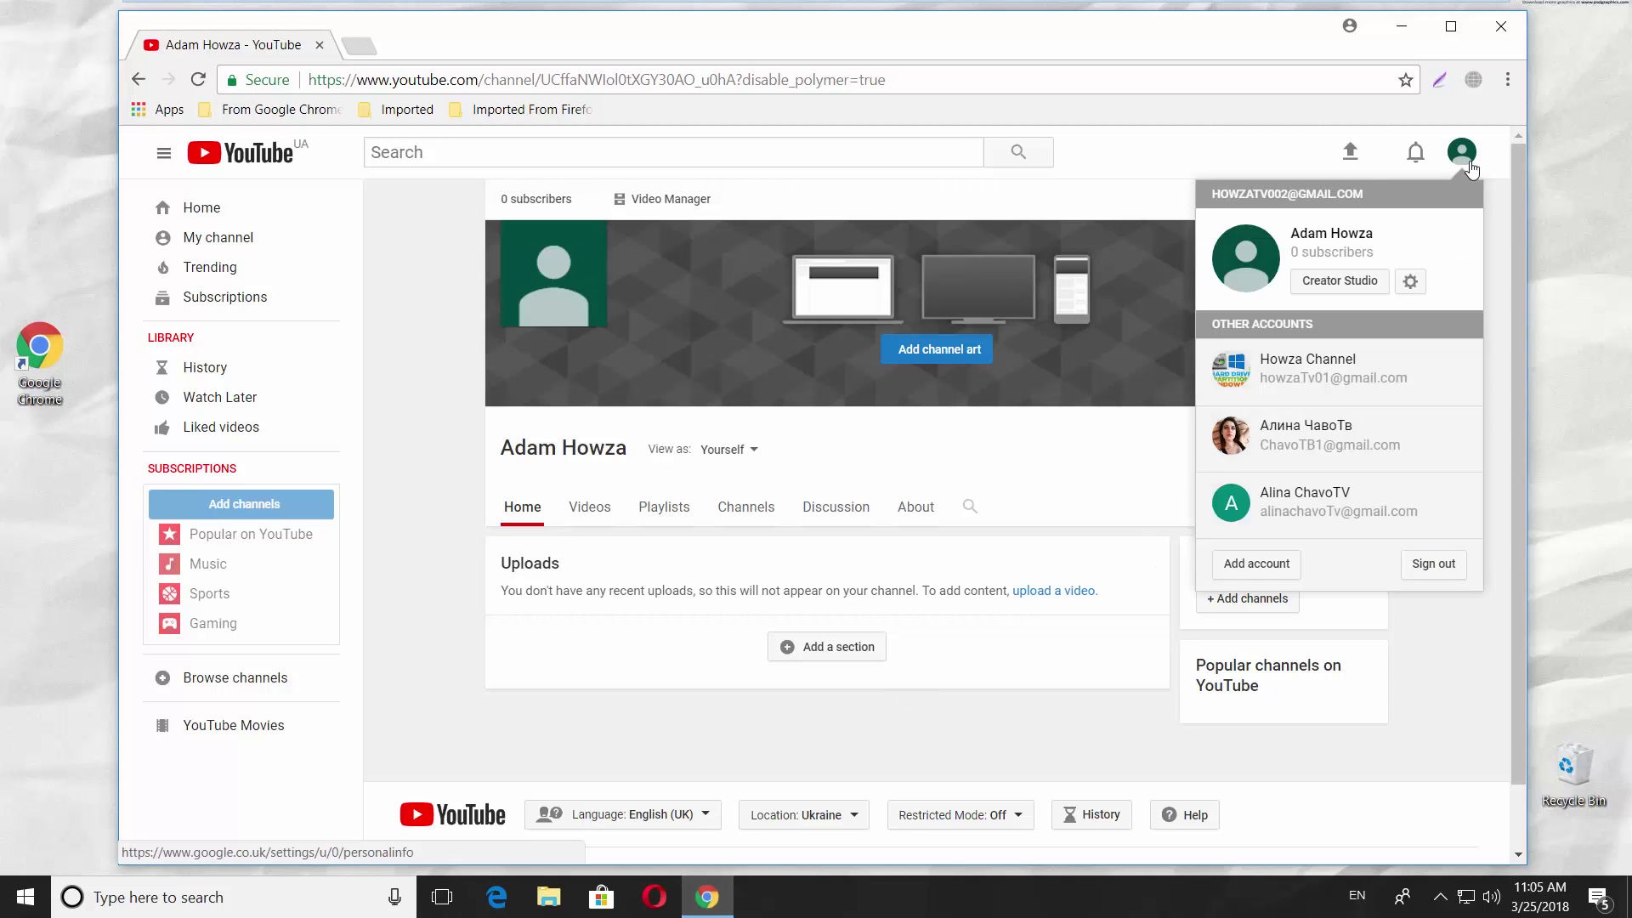
{"action": "left_click", "coordinate": [1410, 281]}
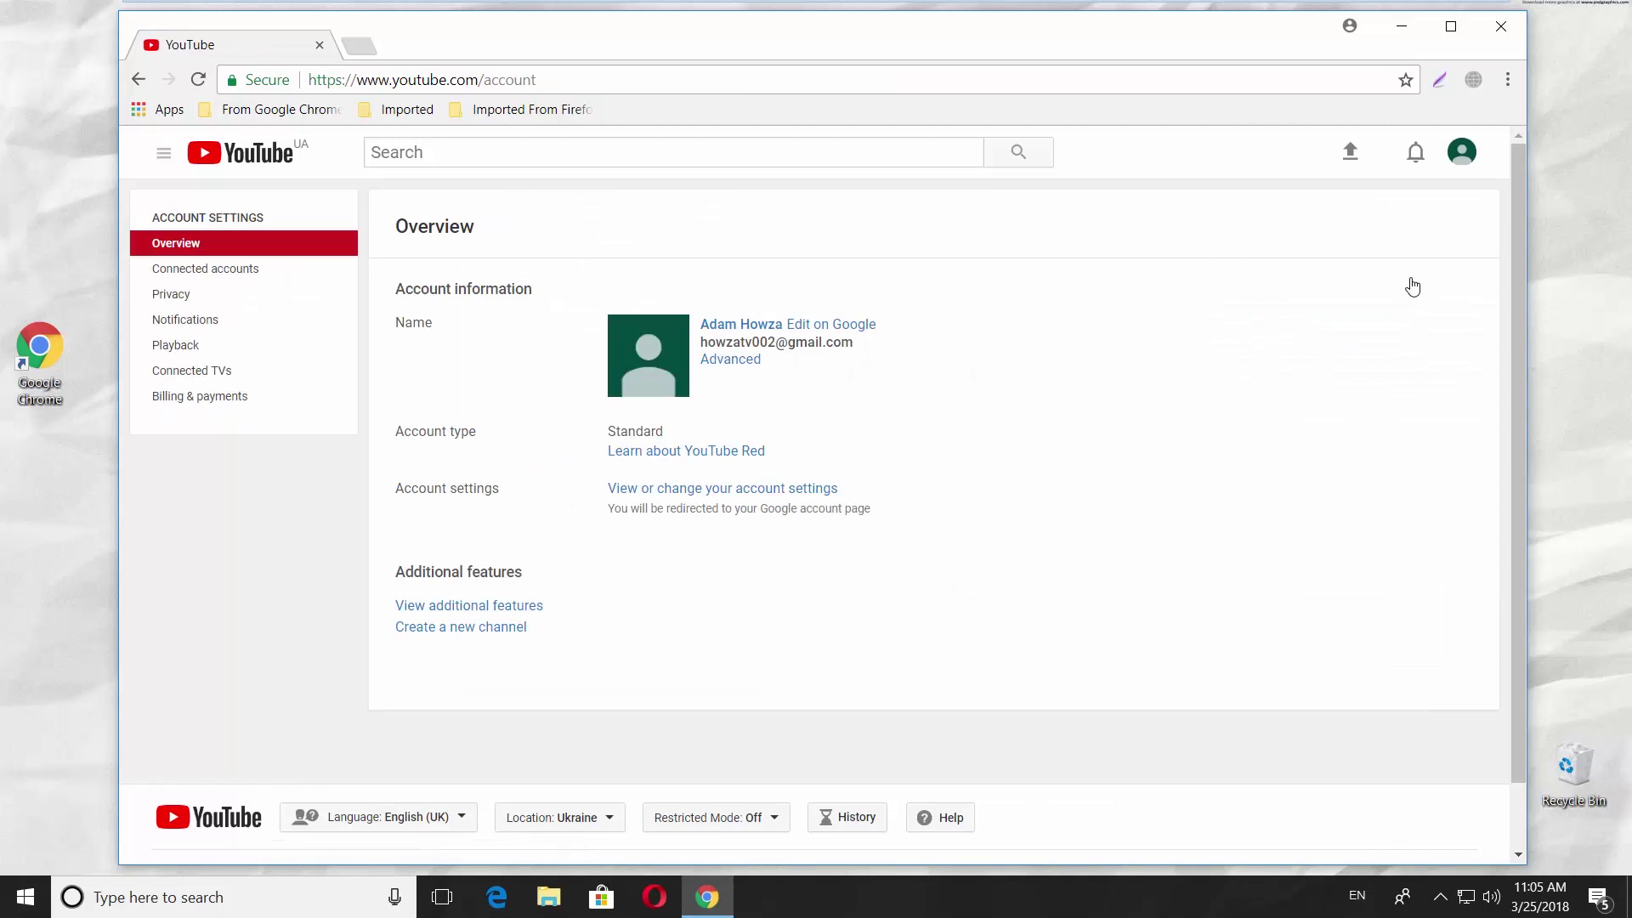
{"action": "left_click", "coordinate": [836, 324]}
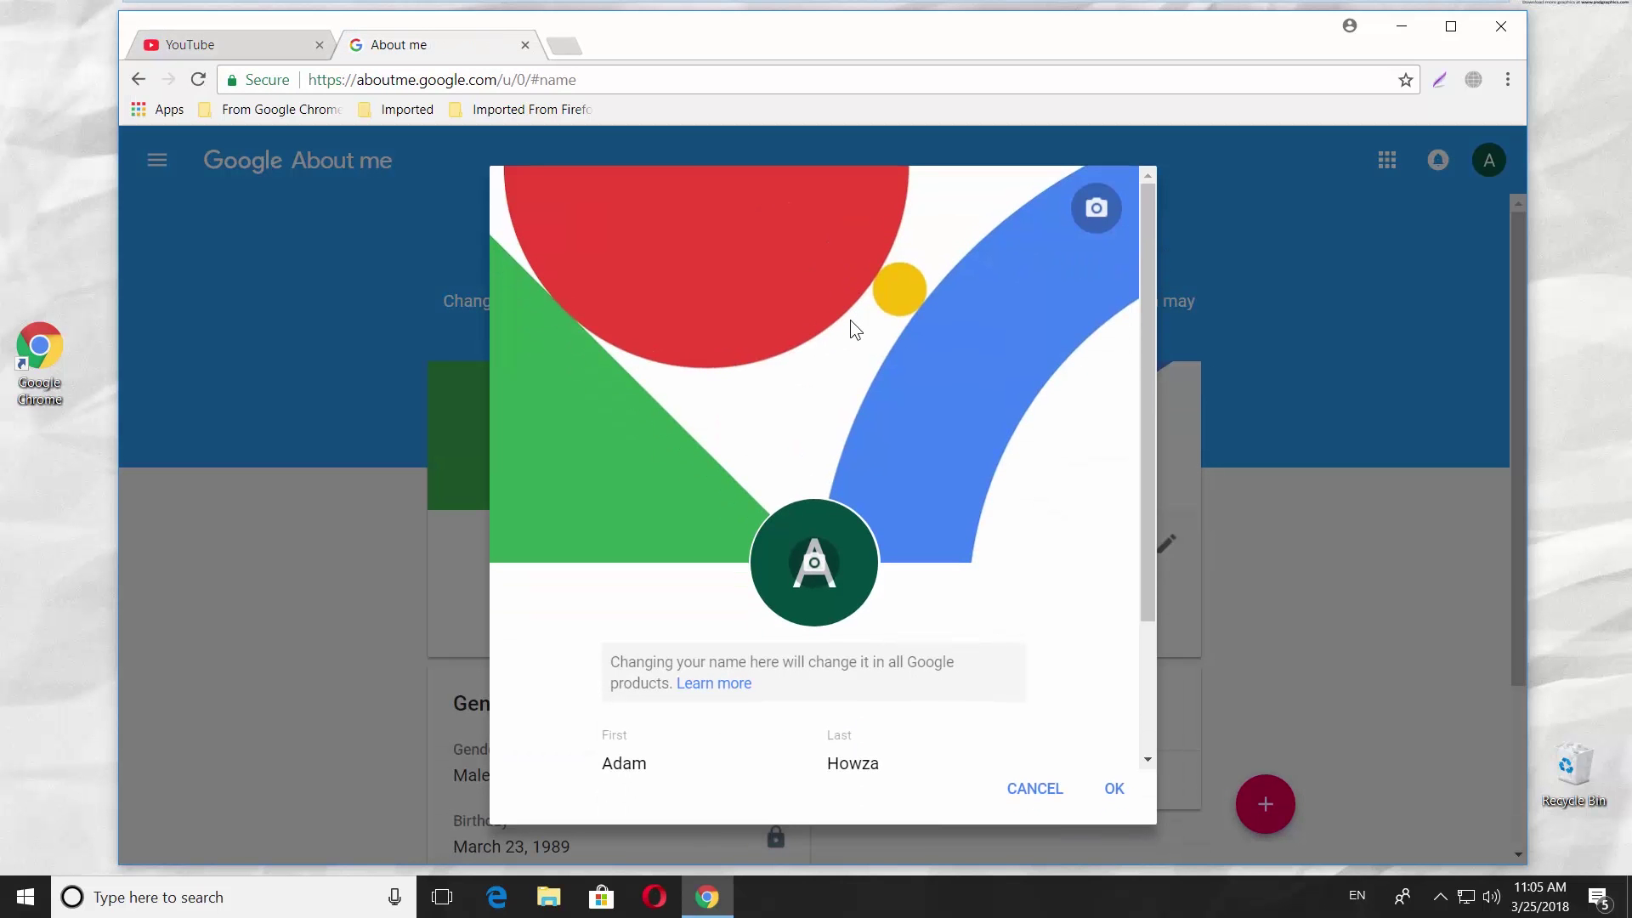
{"action": "left_click", "coordinate": [1114, 789]}
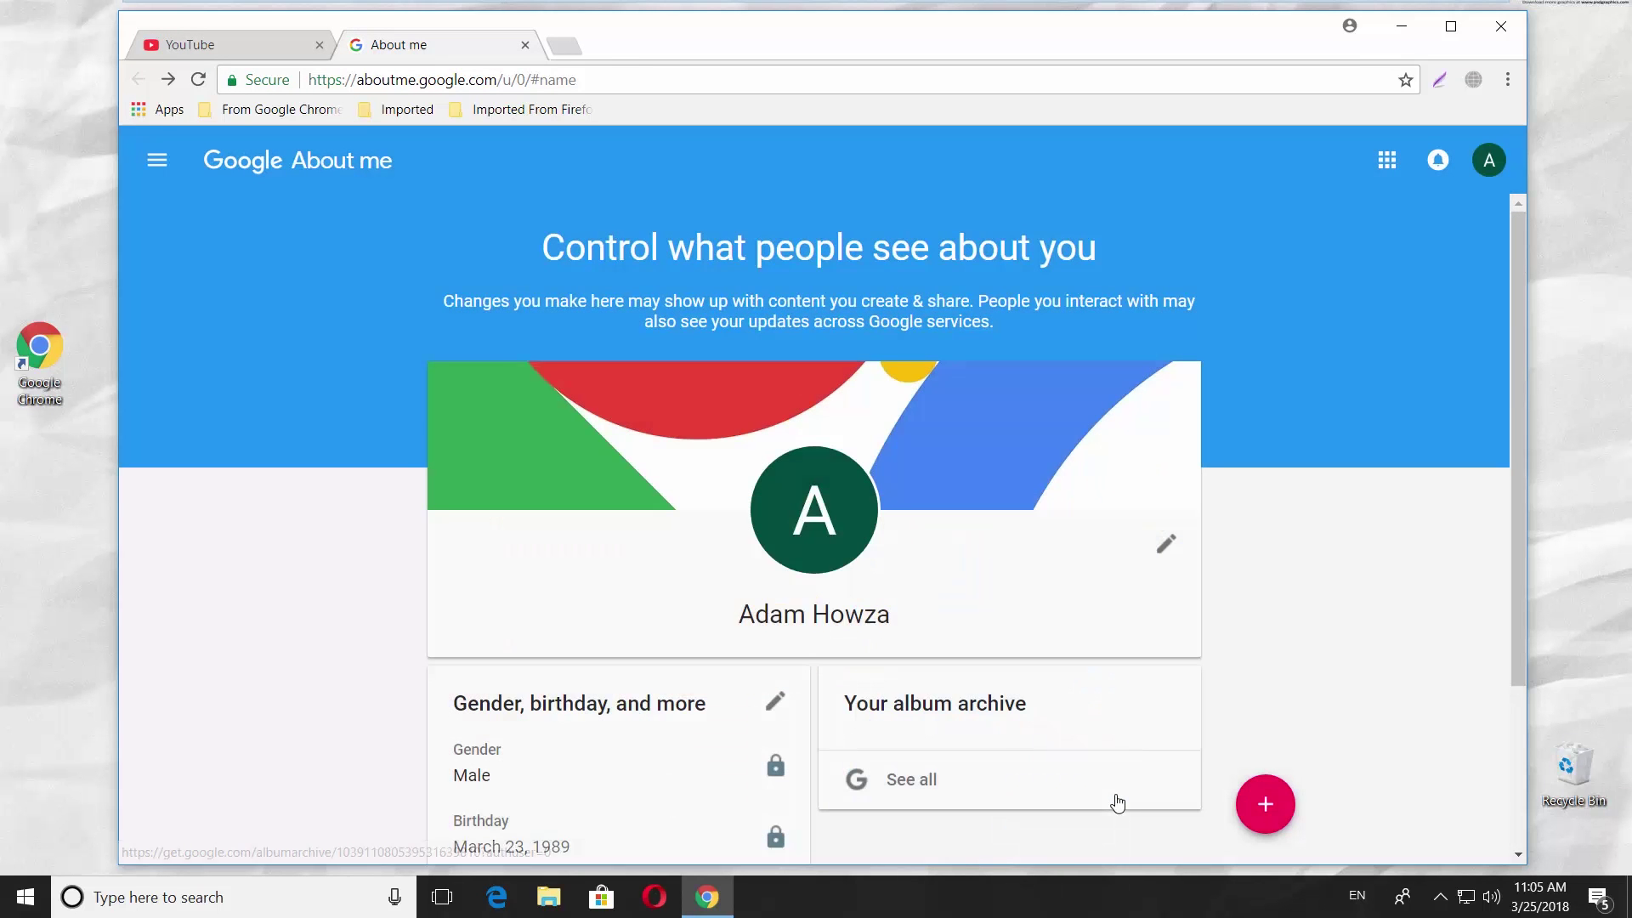
{"action": "left_click", "coordinate": [1489, 159]}
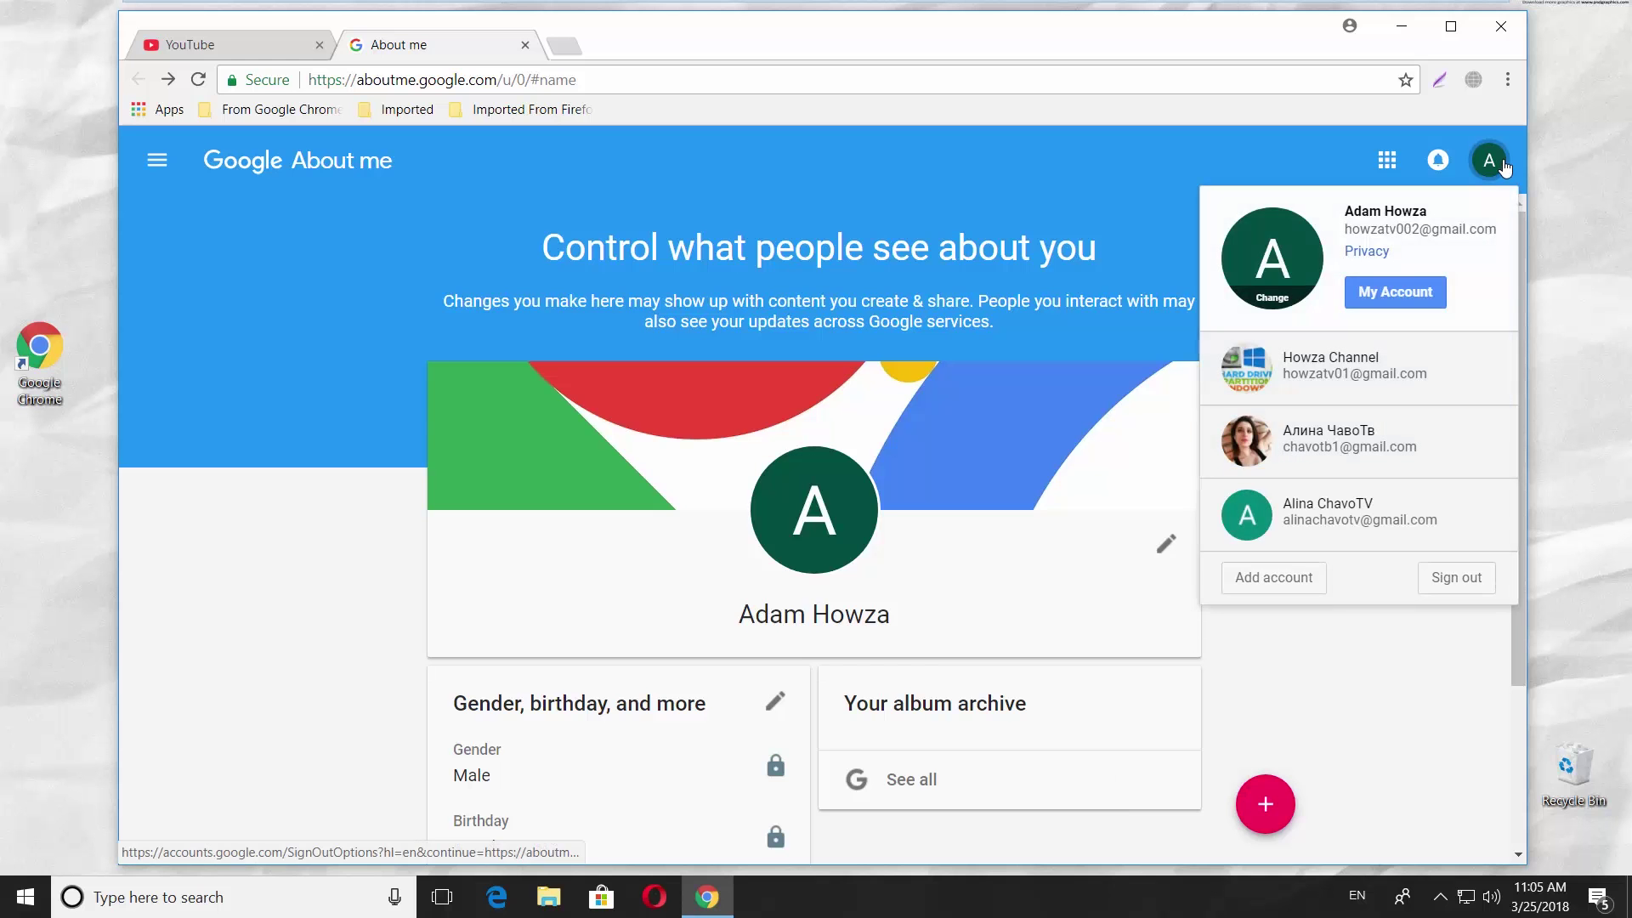
- Open My Account, then the personal info page and its Email settings
{"action": "left_click", "coordinate": [1395, 290]}
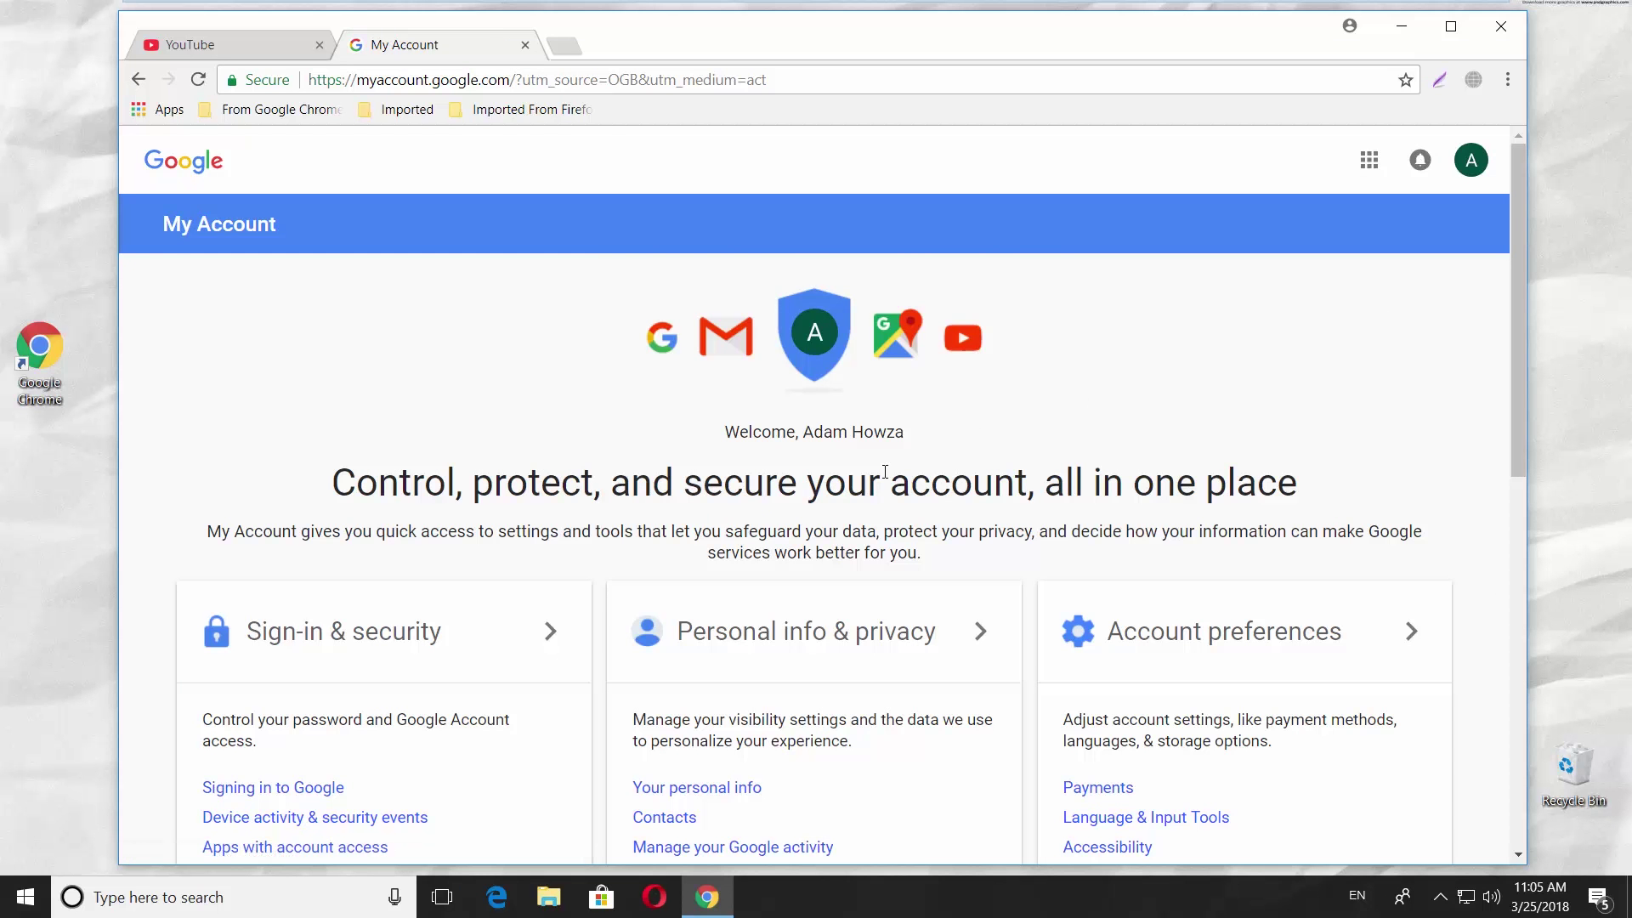
{"action": "scroll", "coordinate": [770, 535], "scroll_direction": "down", "scroll_amount": 3}
{"action": "scroll", "coordinate": [770, 535], "scroll_direction": "down", "scroll_amount": 1}
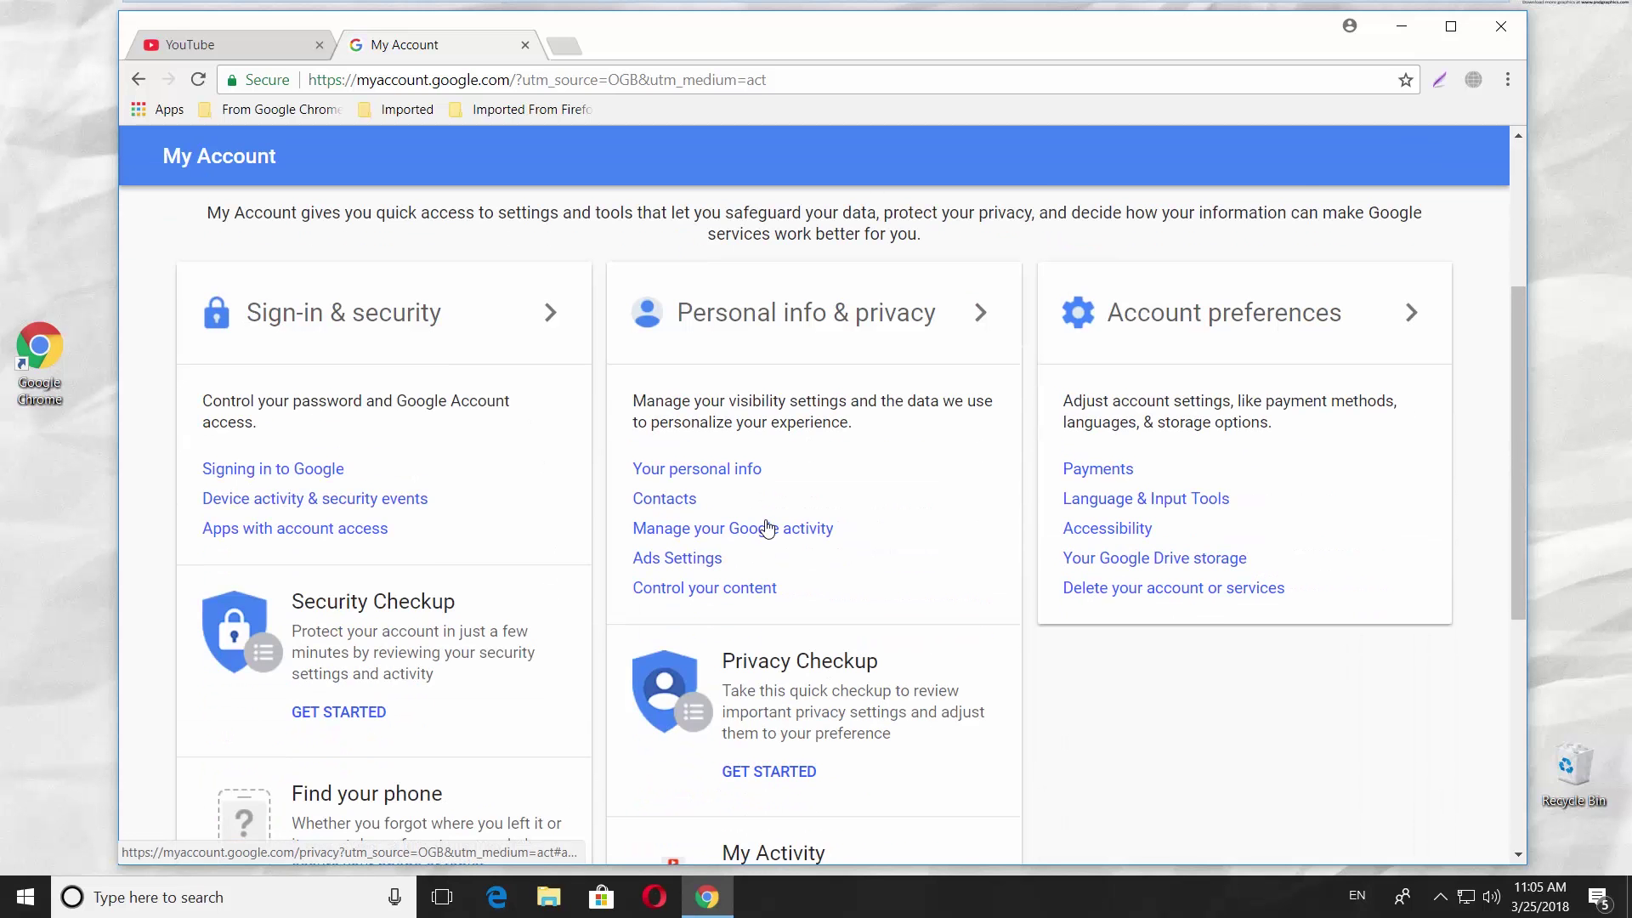
{"action": "left_click", "coordinate": [736, 469]}
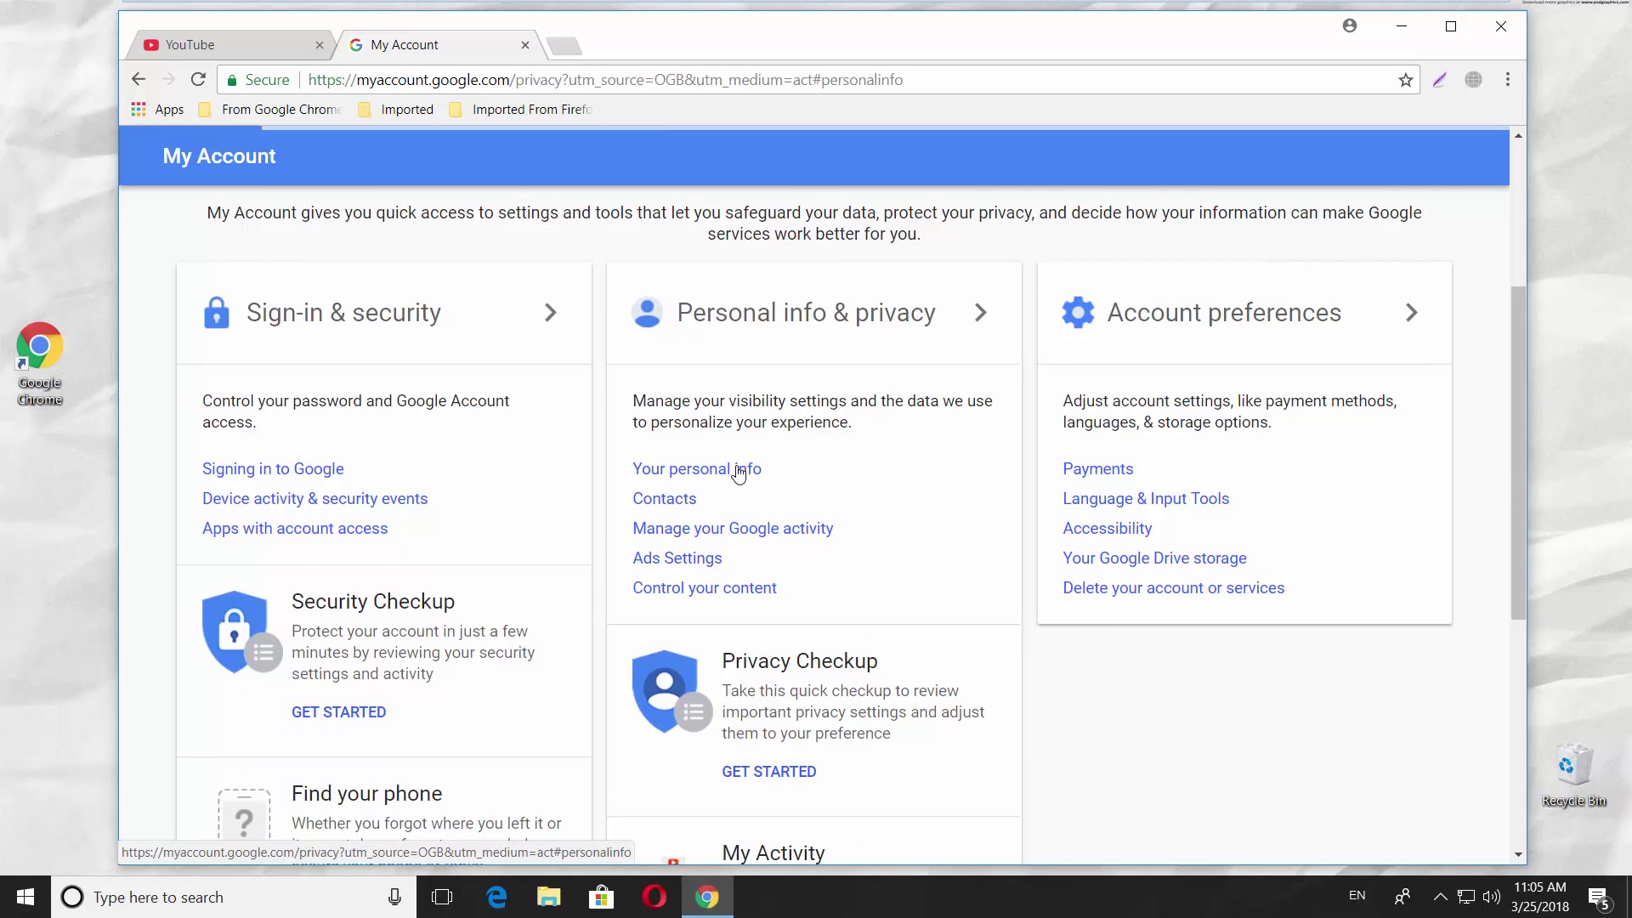
{"action": "left_click", "coordinate": [1161, 395]}
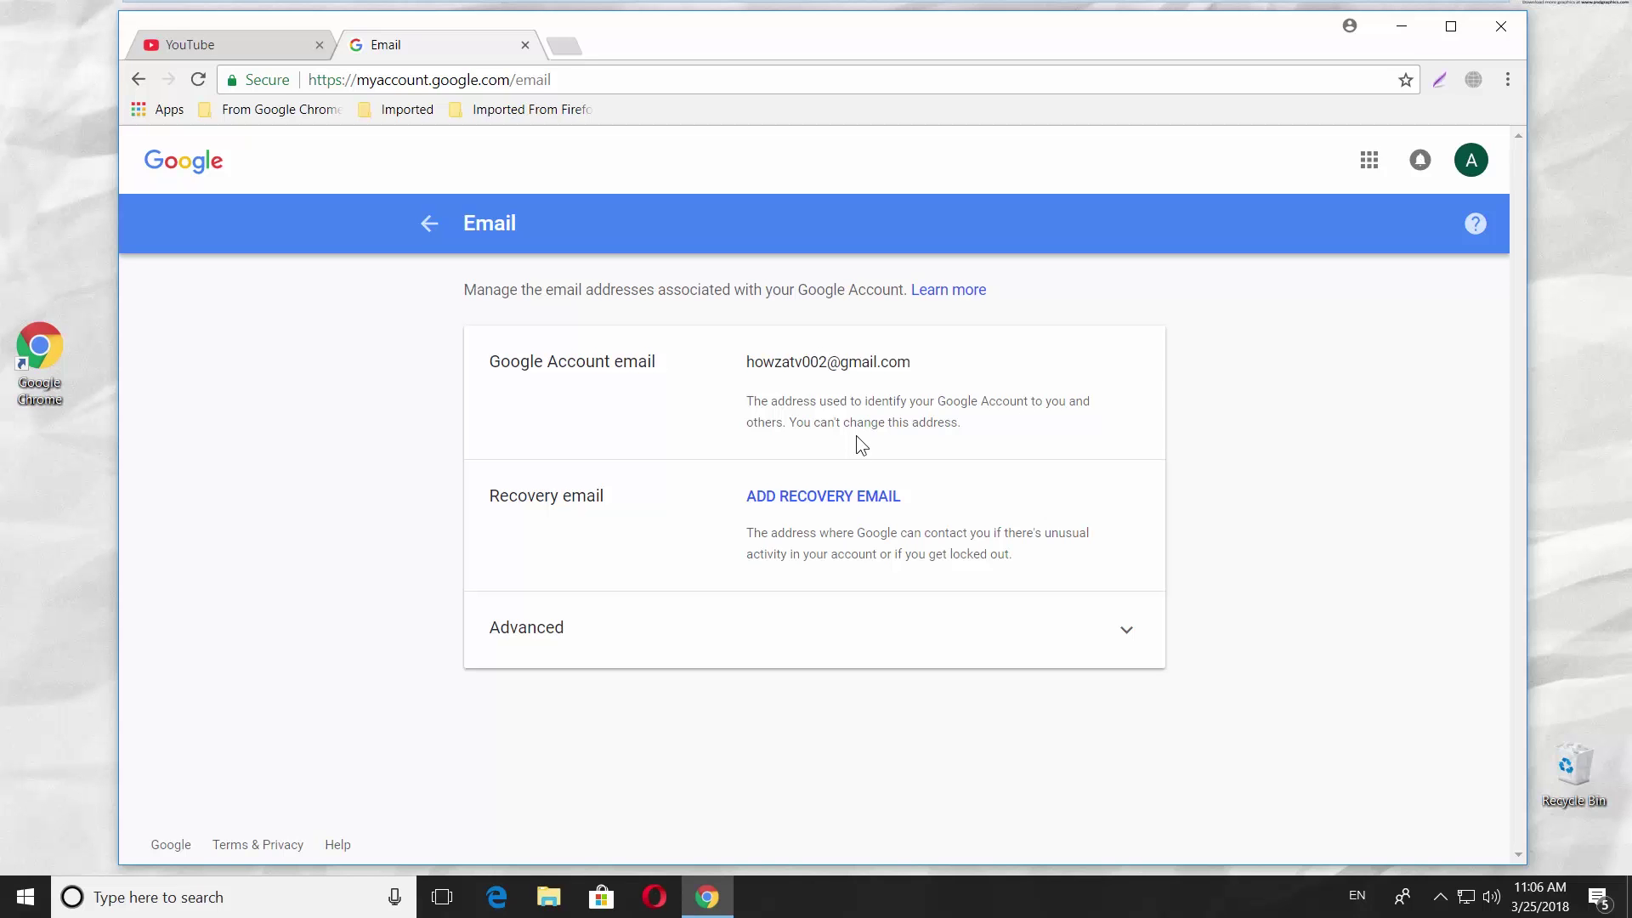
- Go from My Account to Delete products, re-verifying with the account password
{"action": "left_click", "coordinate": [138, 79]}
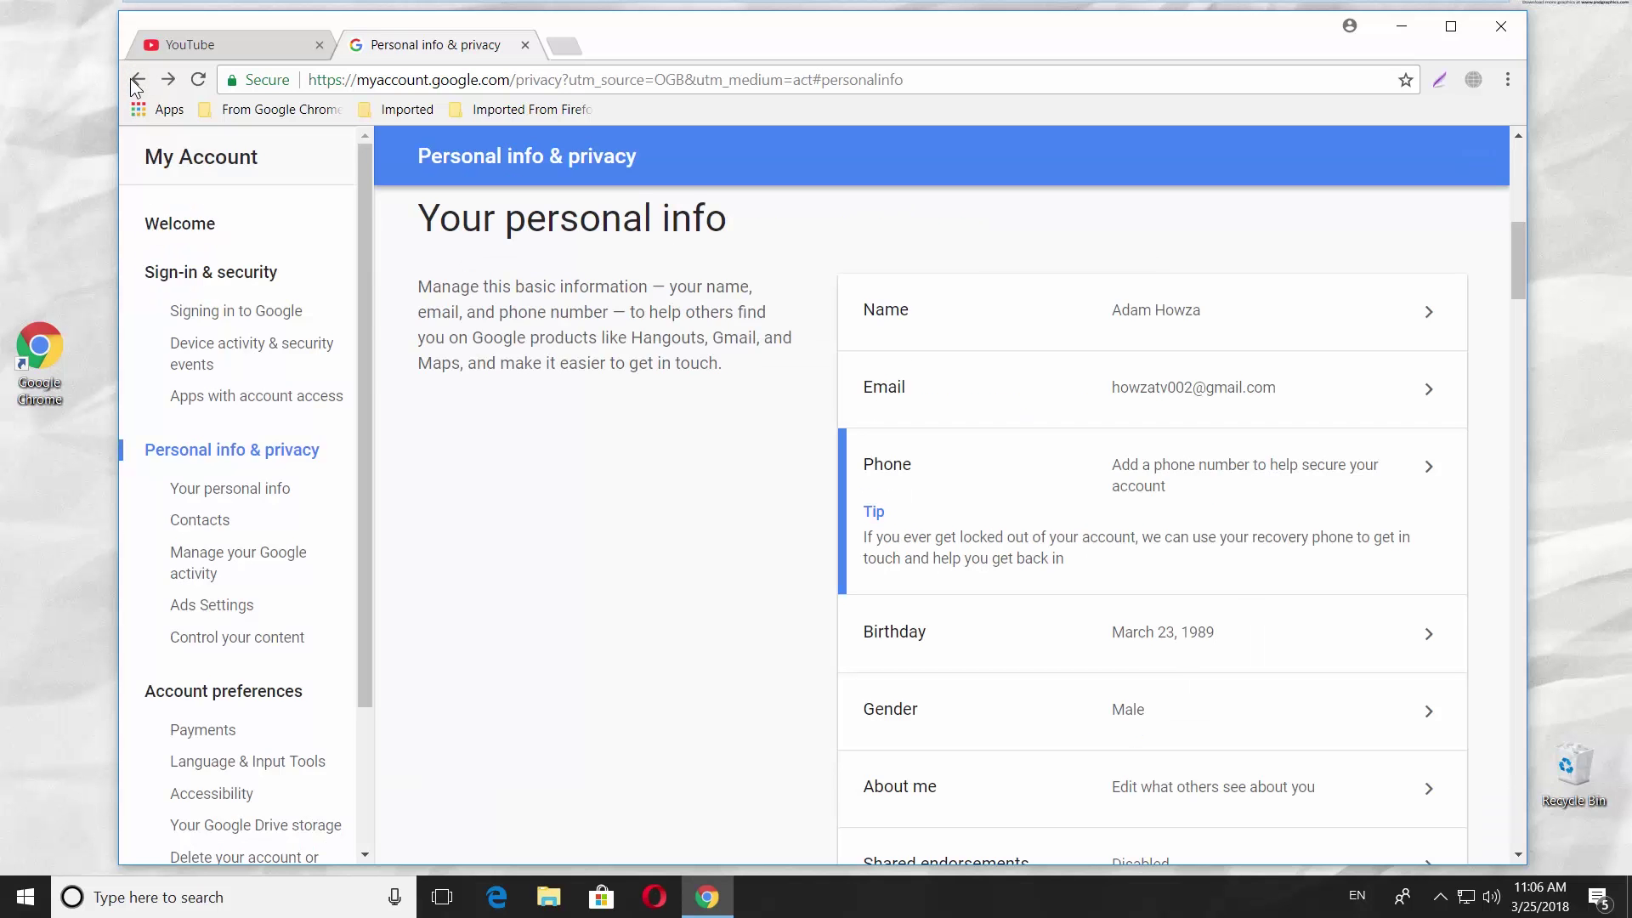
{"action": "left_click", "coordinate": [137, 80]}
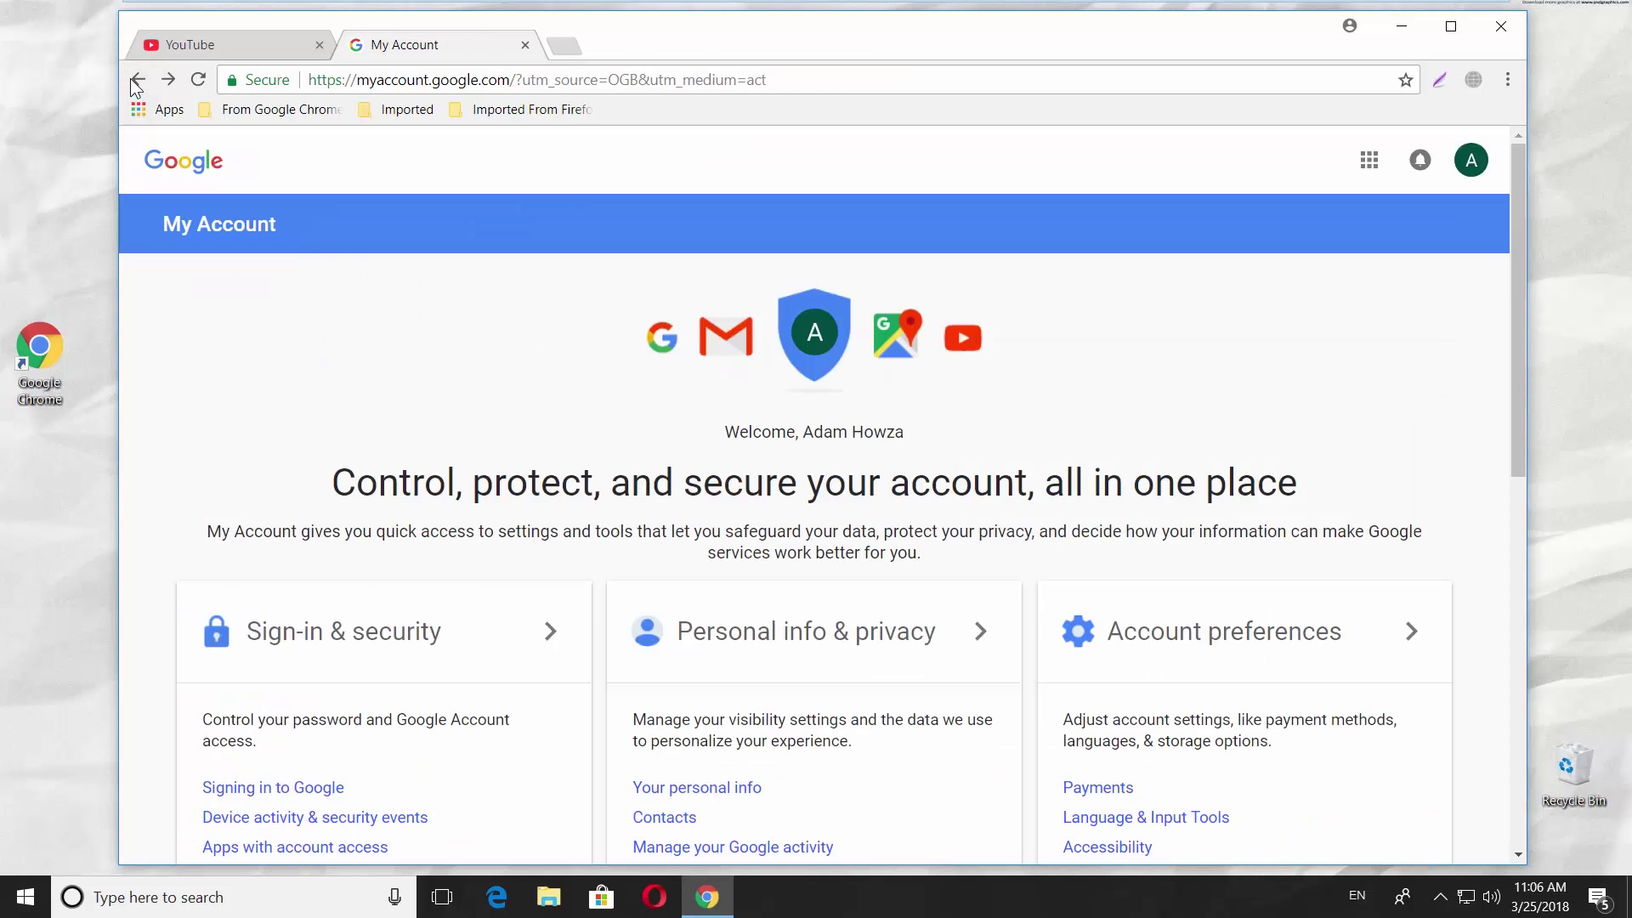
{"action": "scroll", "coordinate": [870, 382], "scroll_direction": "down", "scroll_amount": 2}
{"action": "scroll", "coordinate": [1026, 443], "scroll_direction": "down", "scroll_amount": 1}
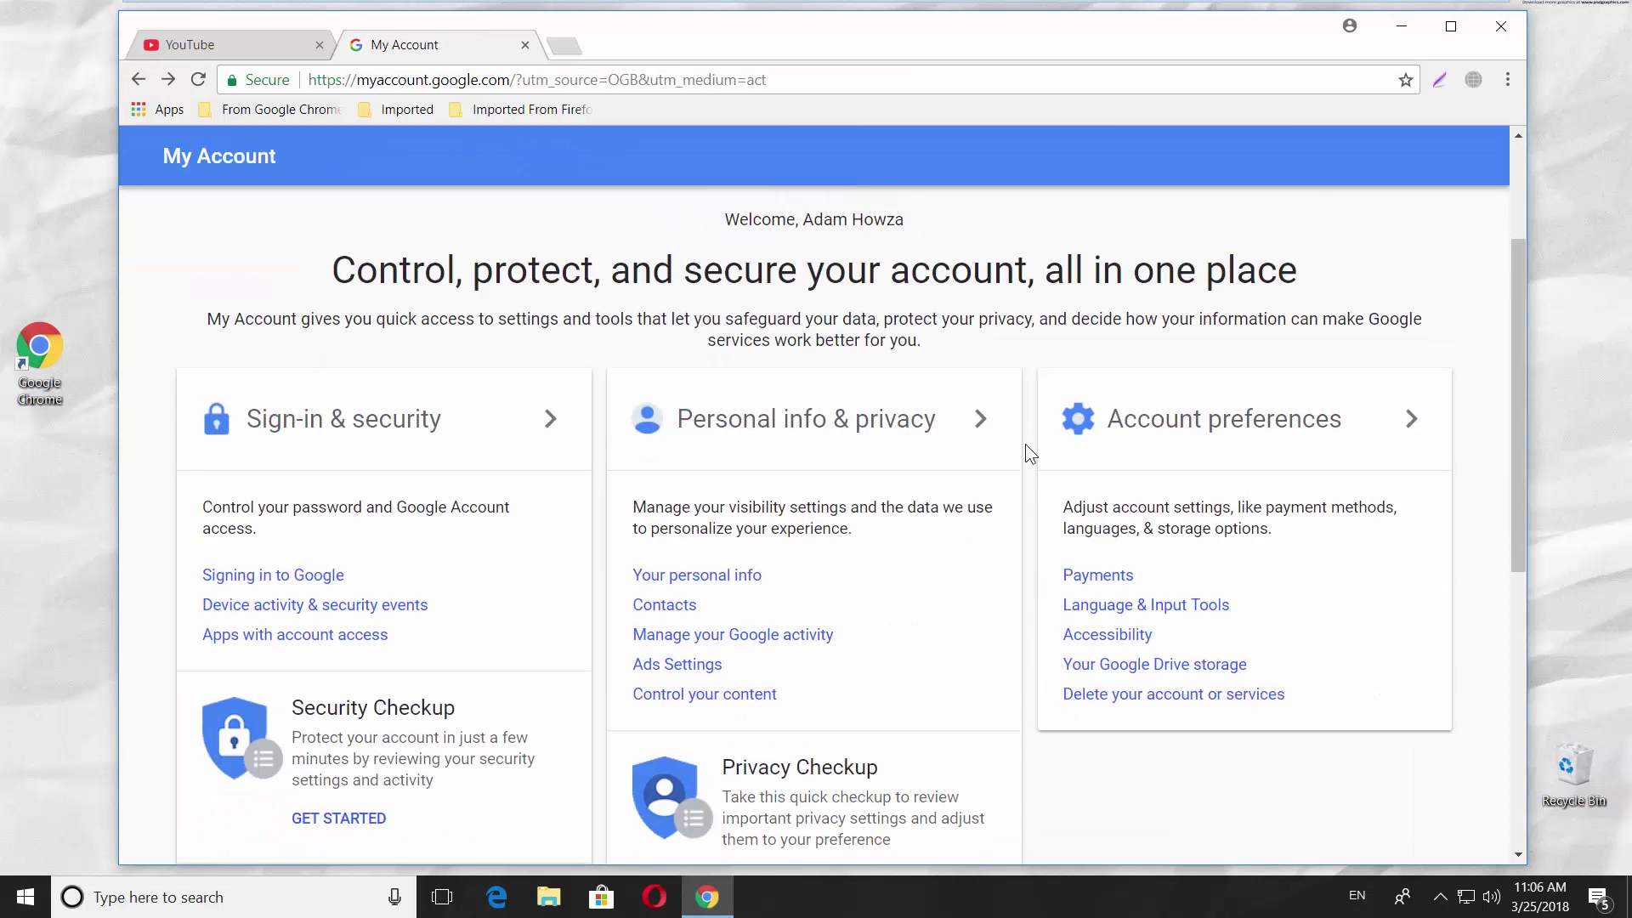
{"action": "left_click", "coordinate": [1129, 696]}
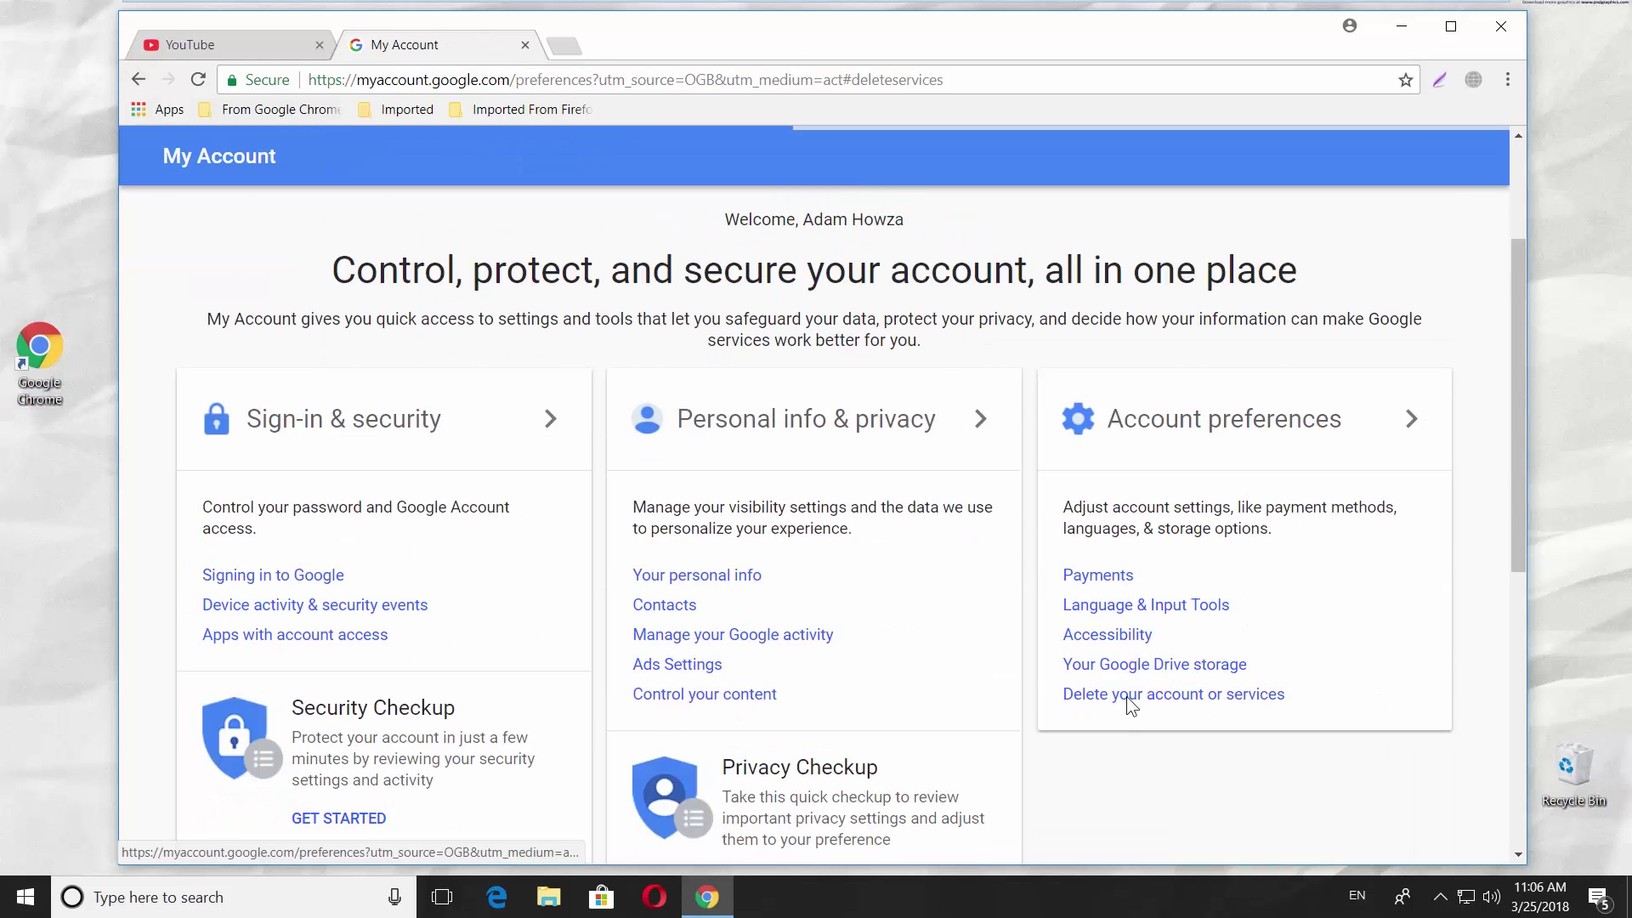
{"action": "left_click", "coordinate": [910, 483]}
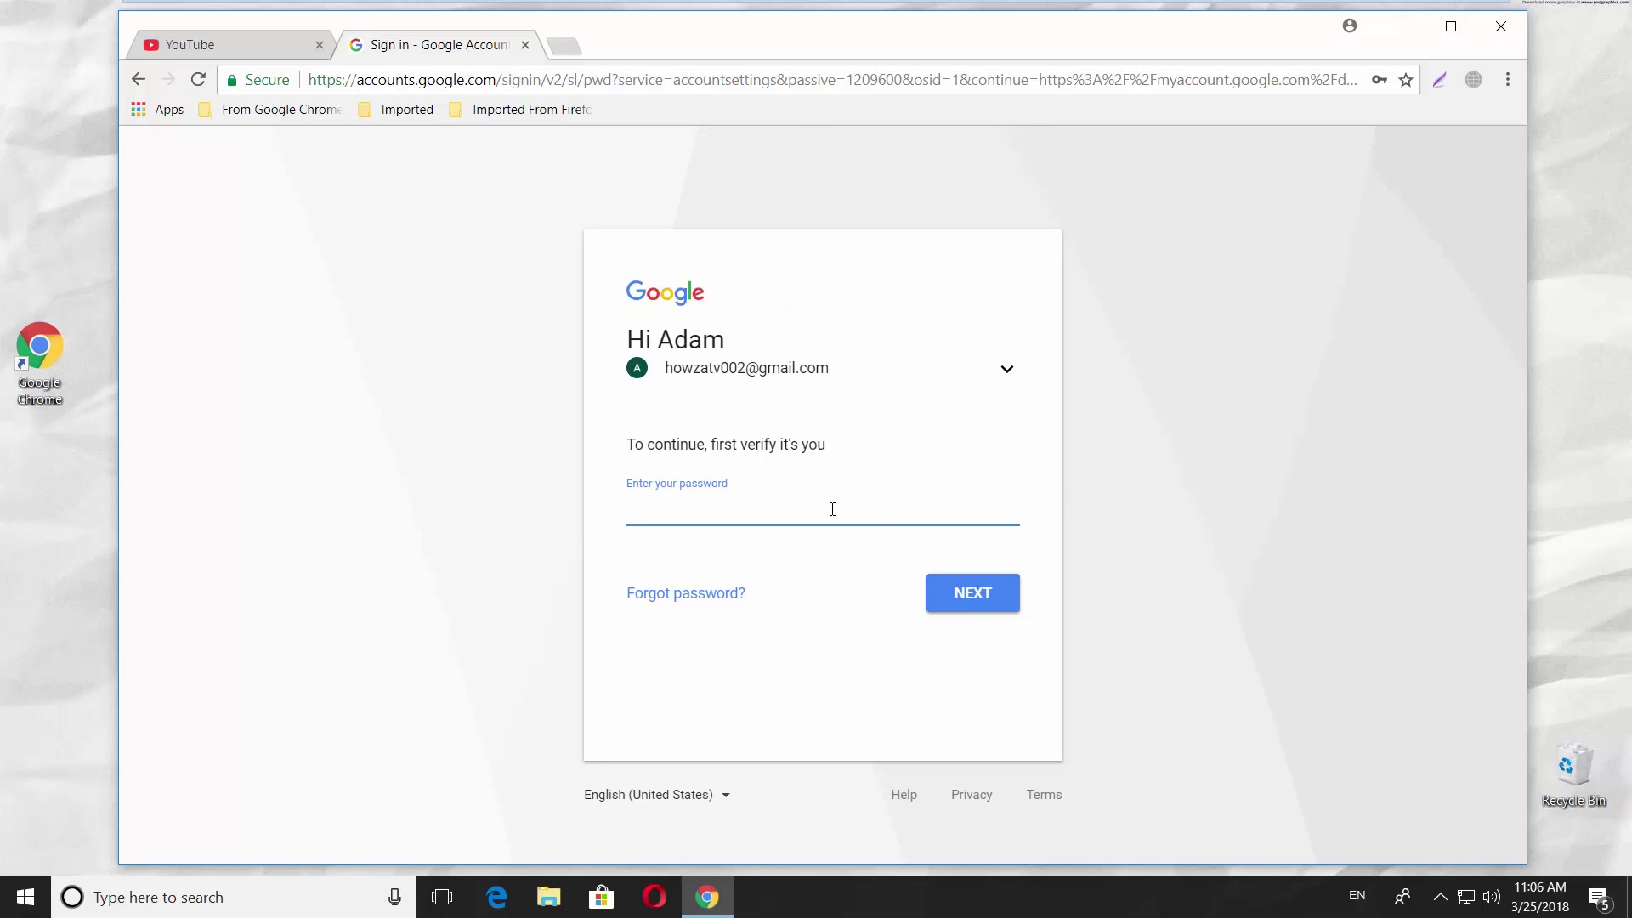
{"action": "left_click", "coordinate": [971, 594]}
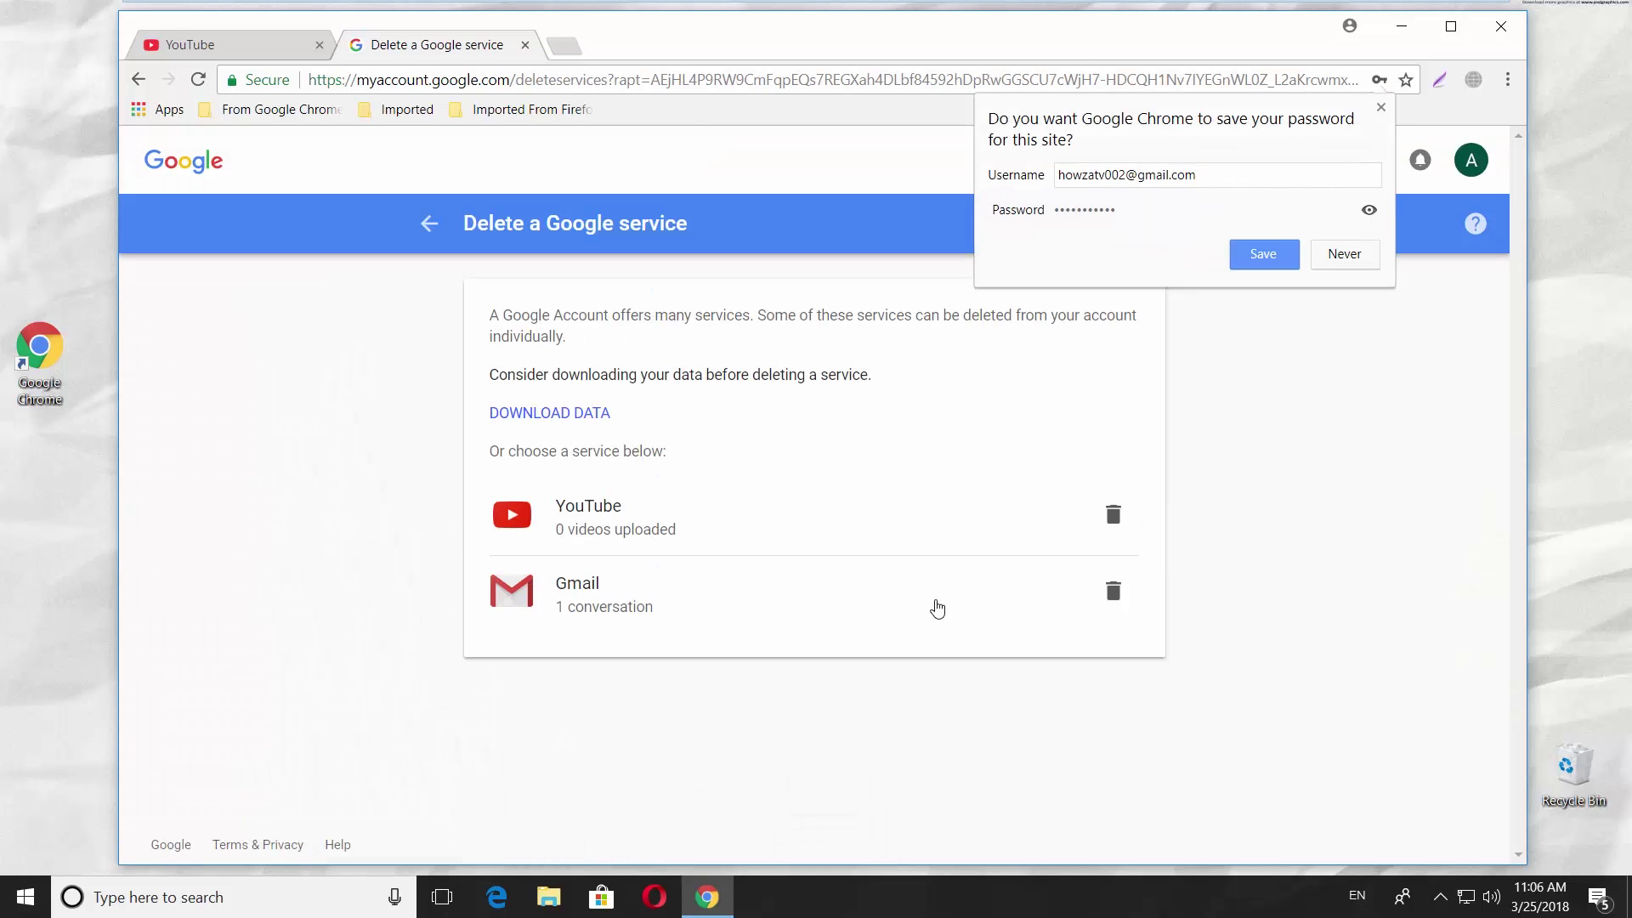
{"action": "left_click", "coordinate": [1262, 253]}
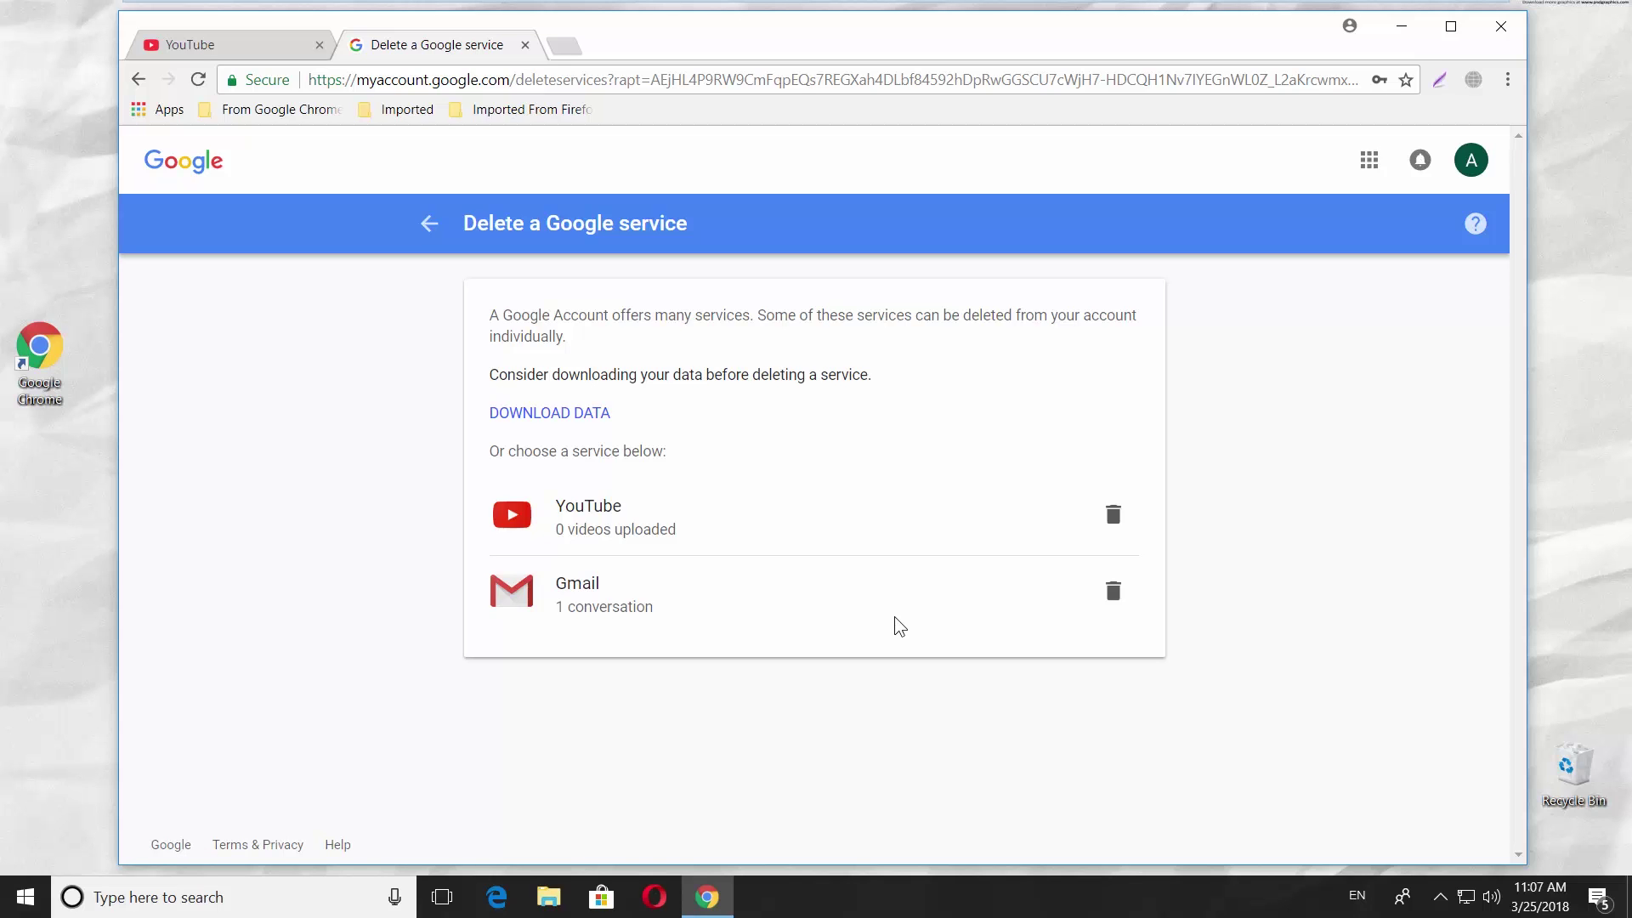
{"action": "left_click", "coordinate": [1113, 592]}
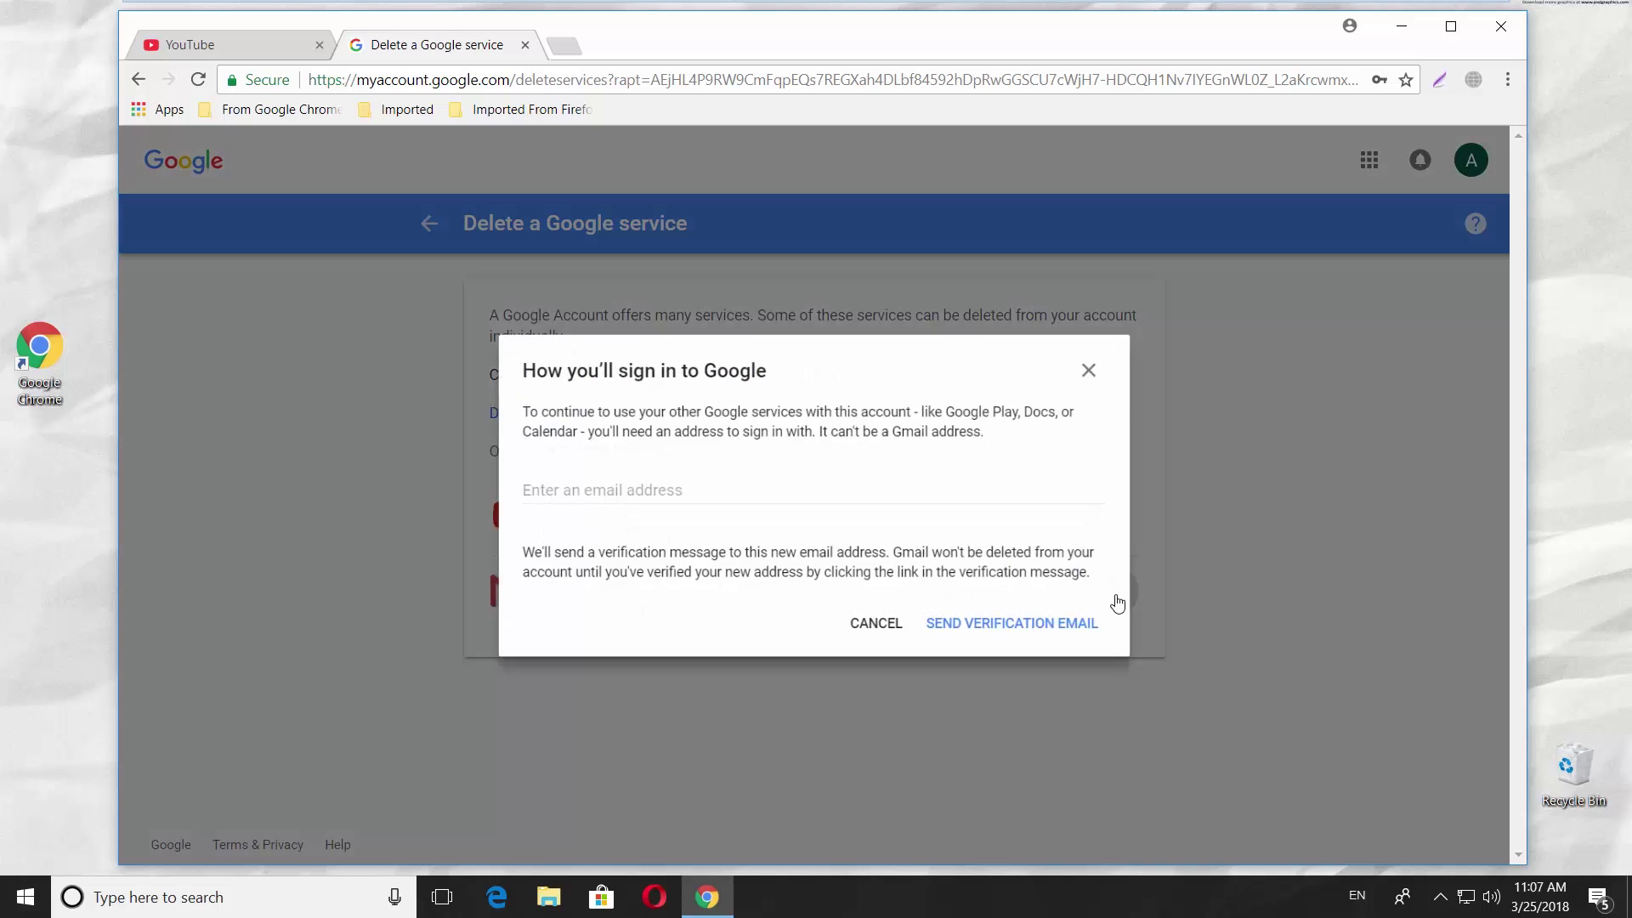
{"action": "left_click", "coordinate": [761, 487]}
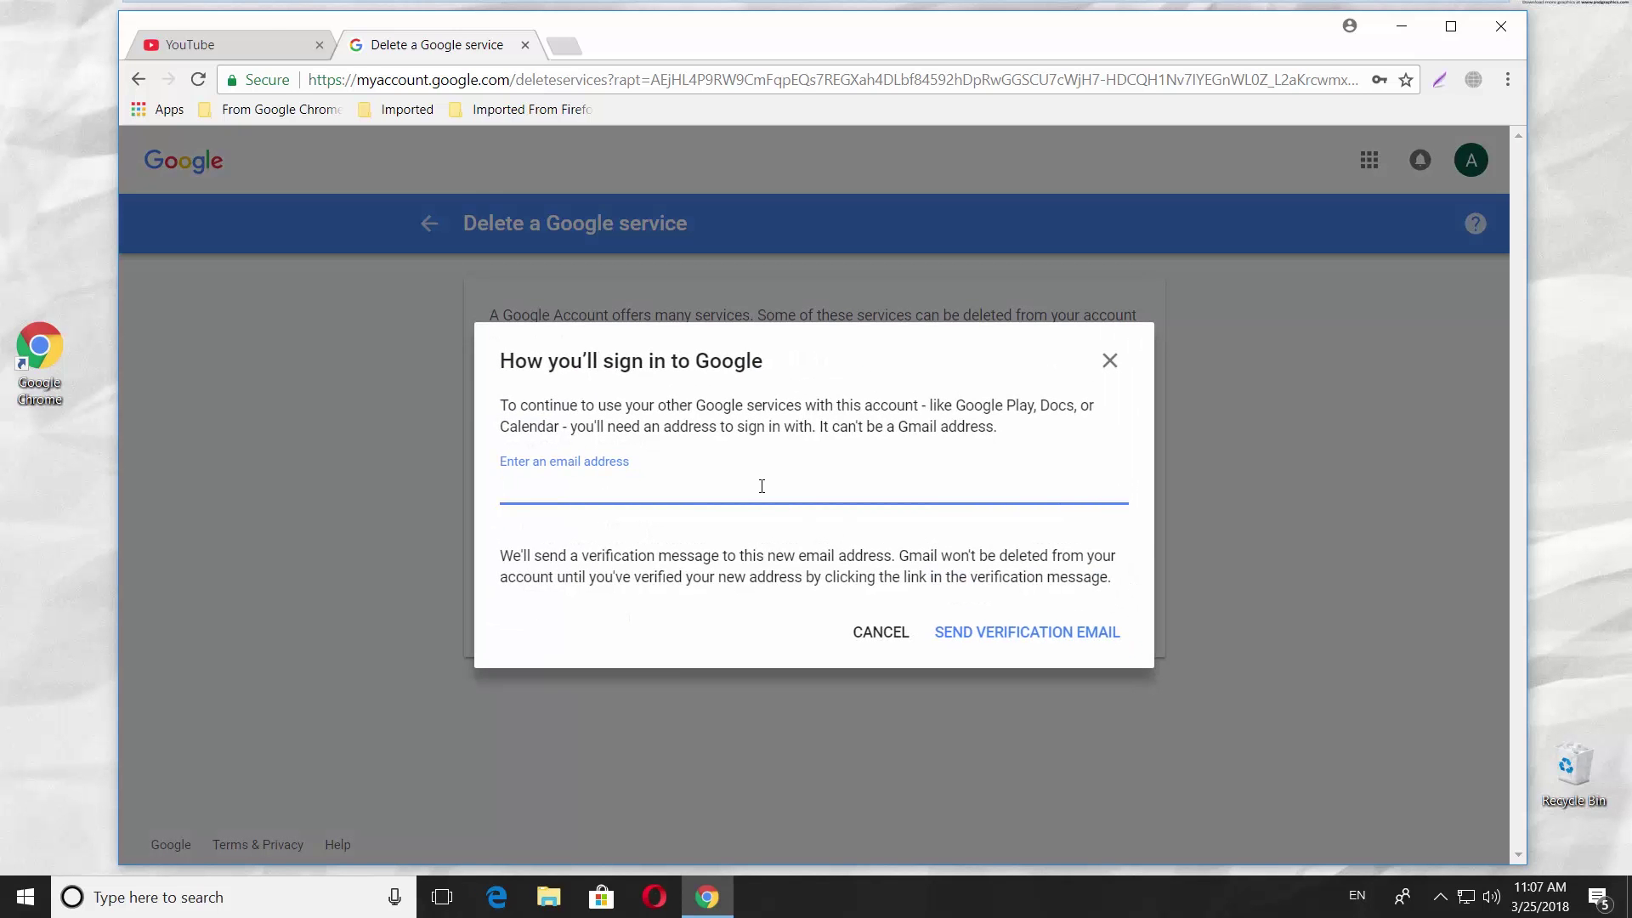
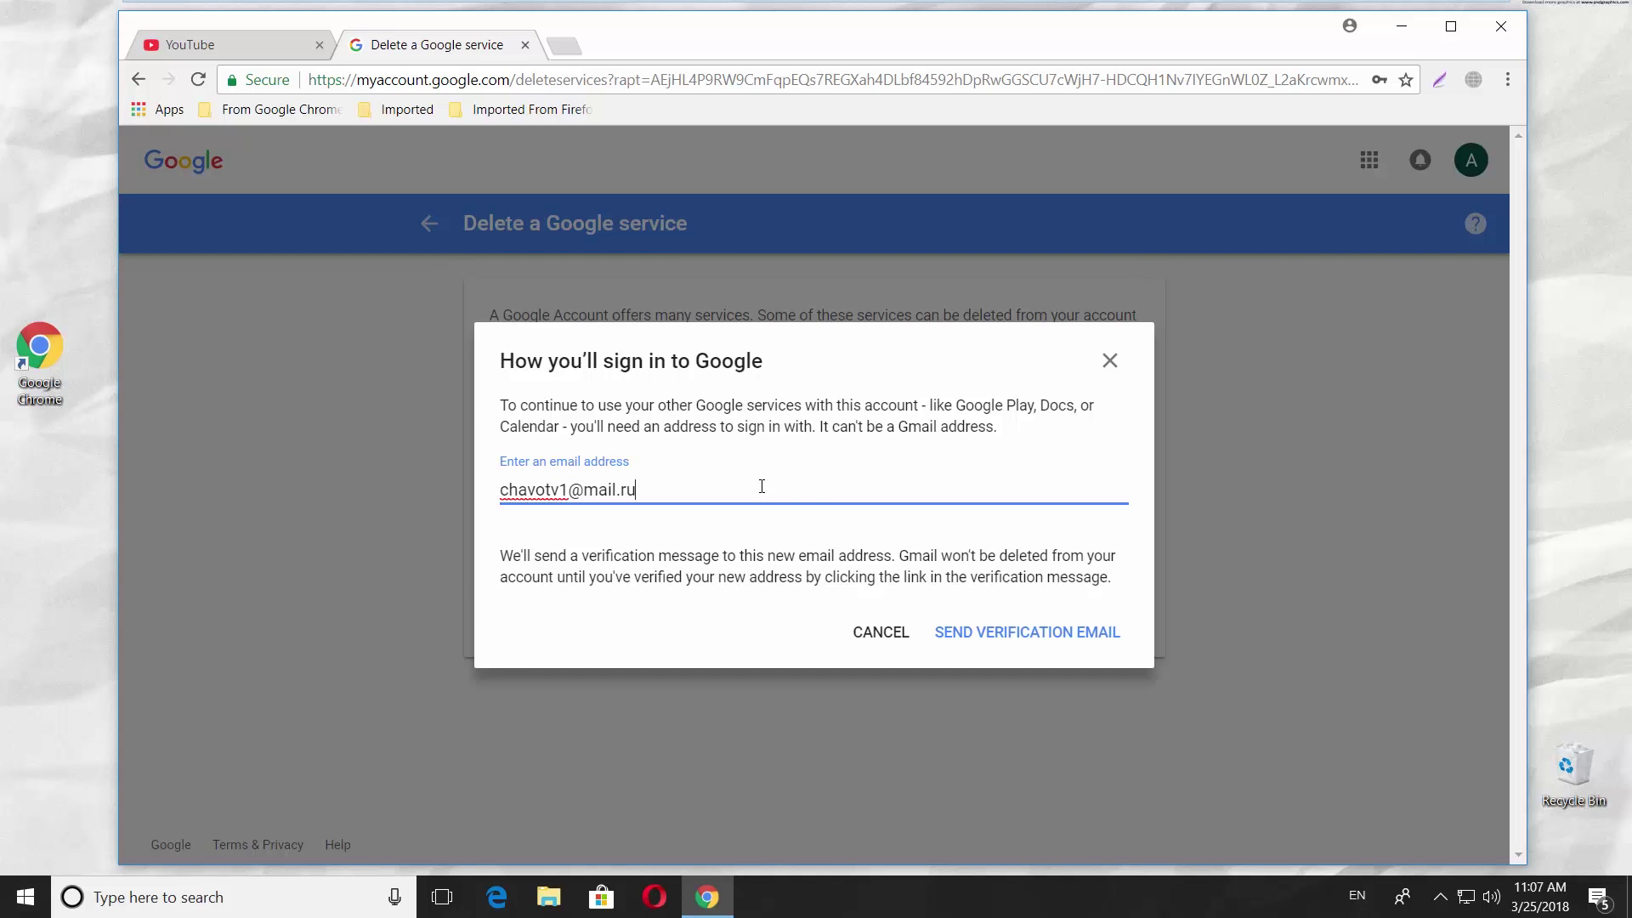
{"action": "left_click", "coordinate": [997, 633]}
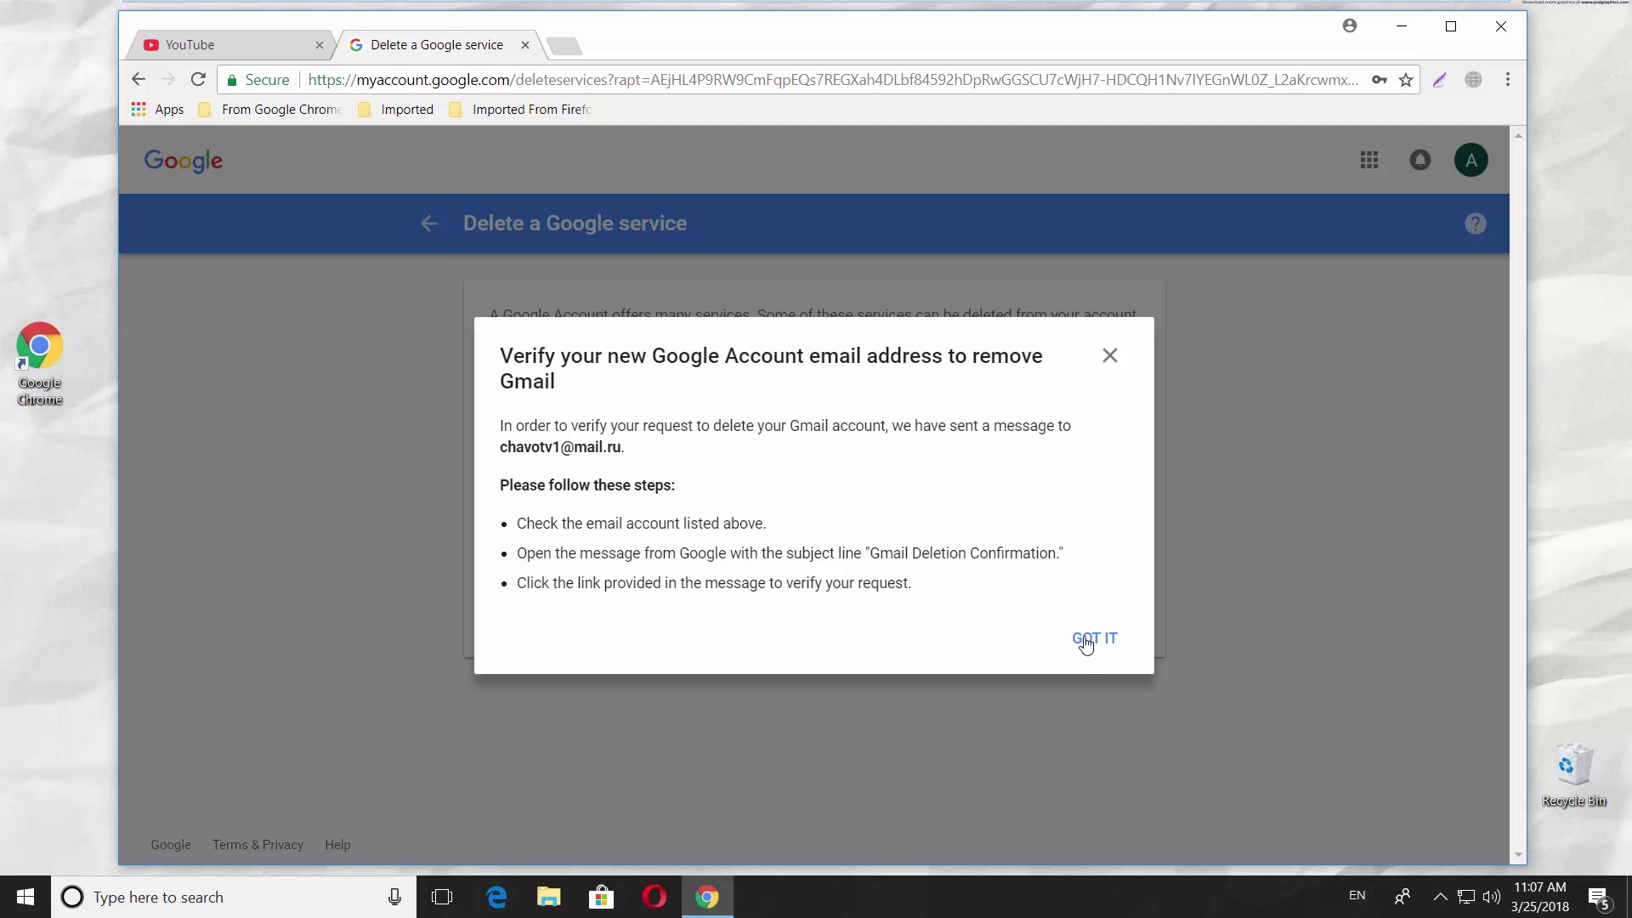
{"action": "left_click", "coordinate": [1086, 640]}
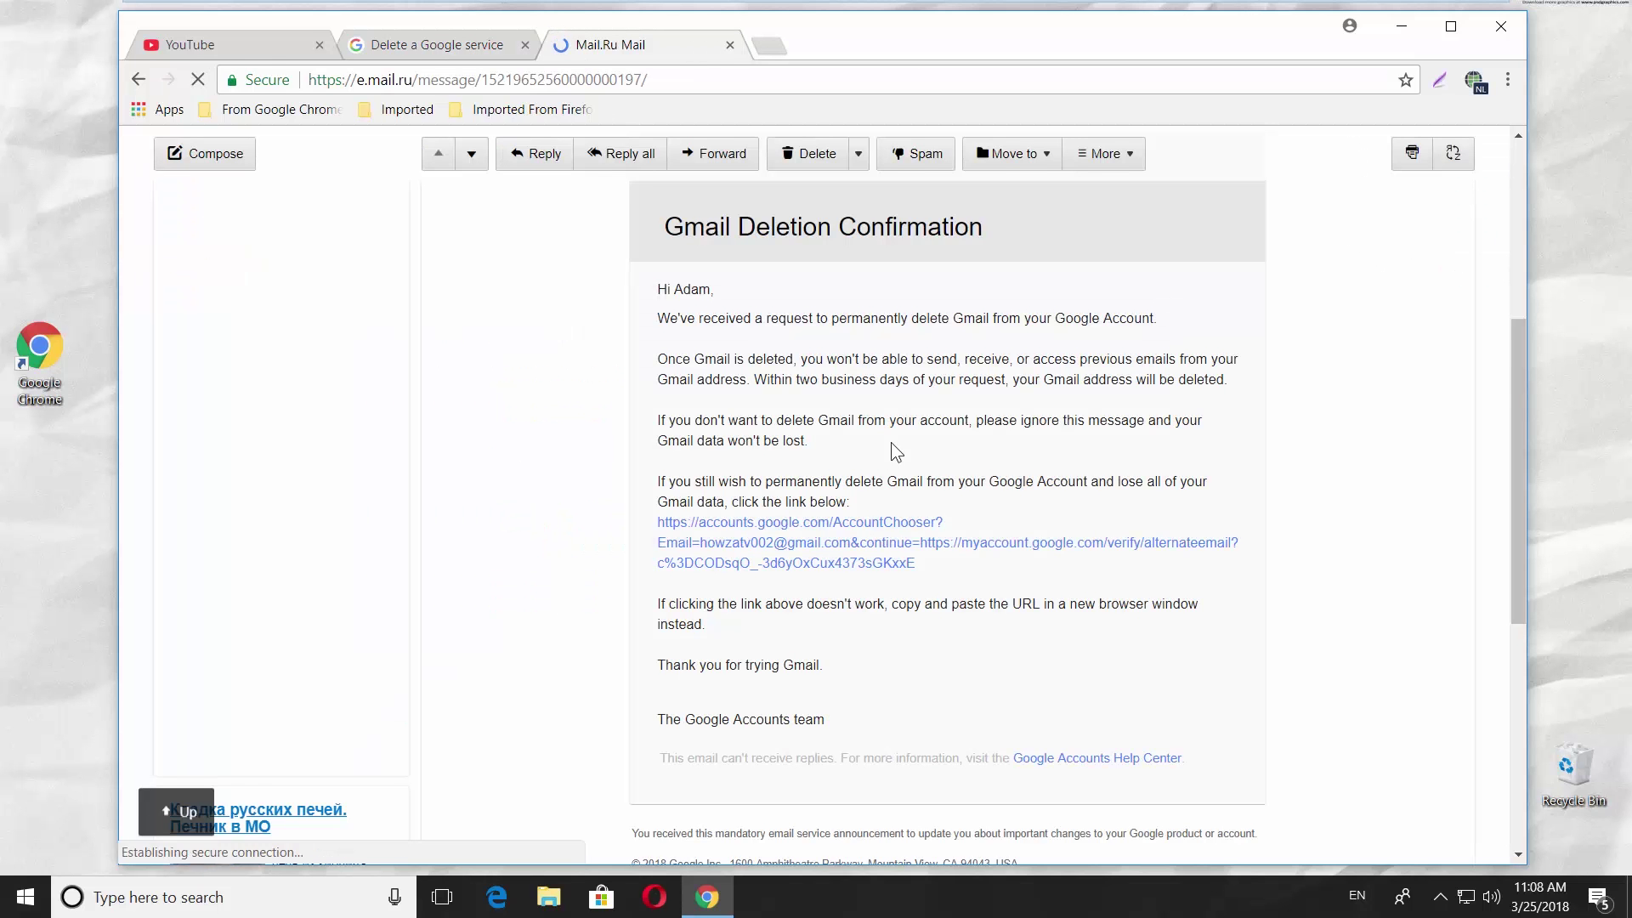
{"action": "left_click", "coordinate": [841, 554]}
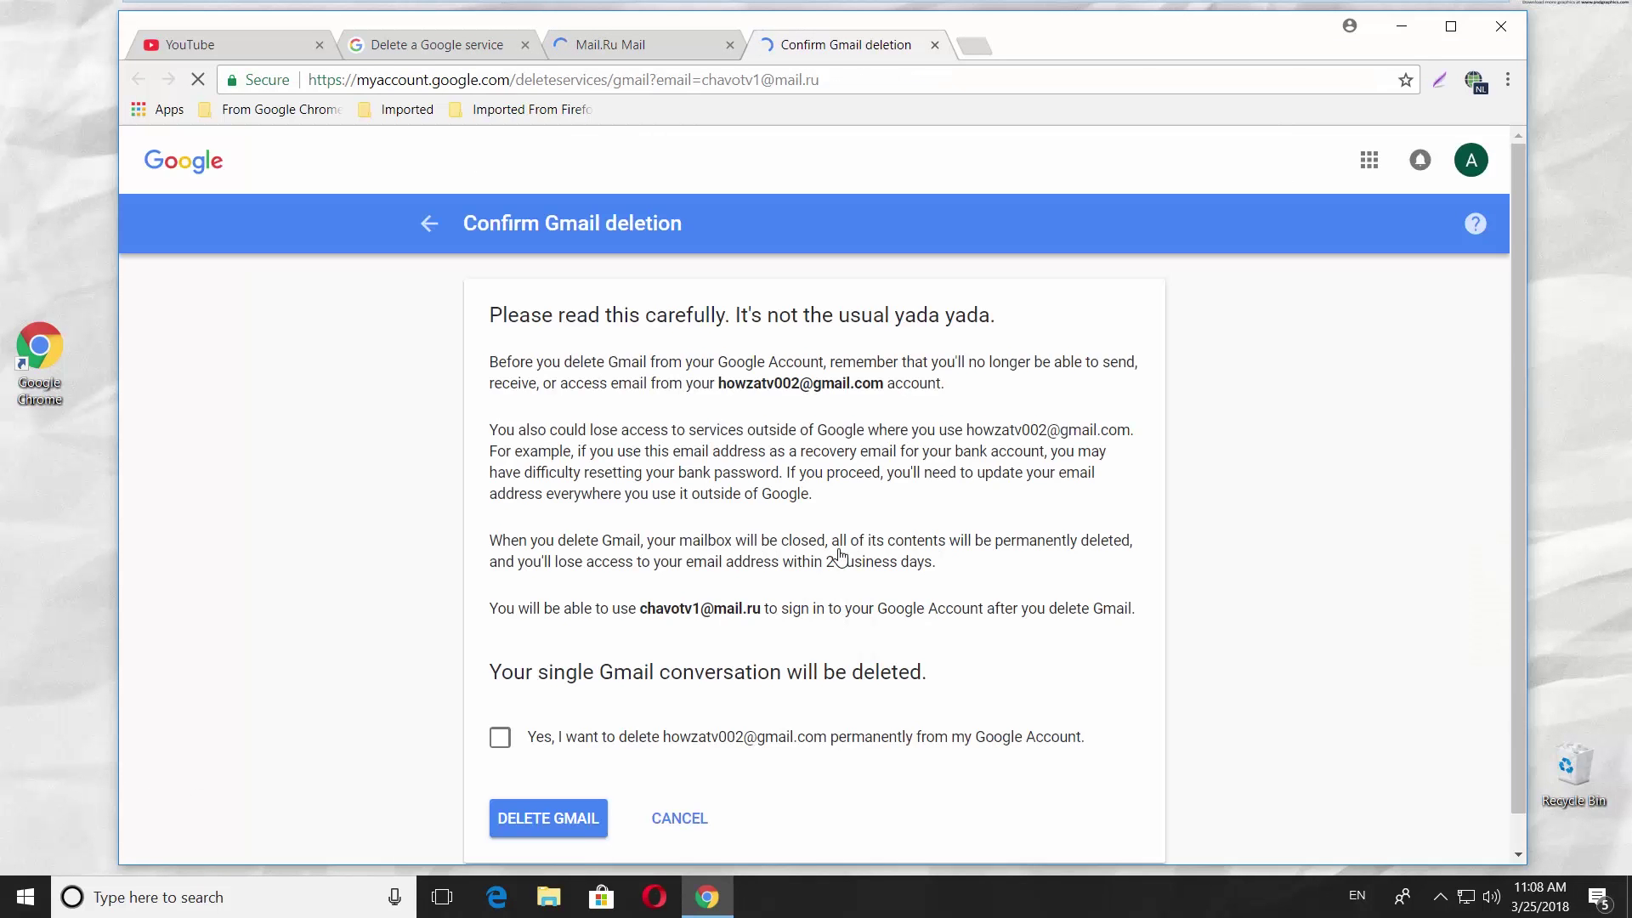
{"action": "scroll", "coordinate": [842, 554], "scroll_direction": "down", "scroll_amount": 1}
- Confirm the deletion checkbox, delete Gmail, and return to Account preferences
{"action": "left_click", "coordinate": [500, 703]}
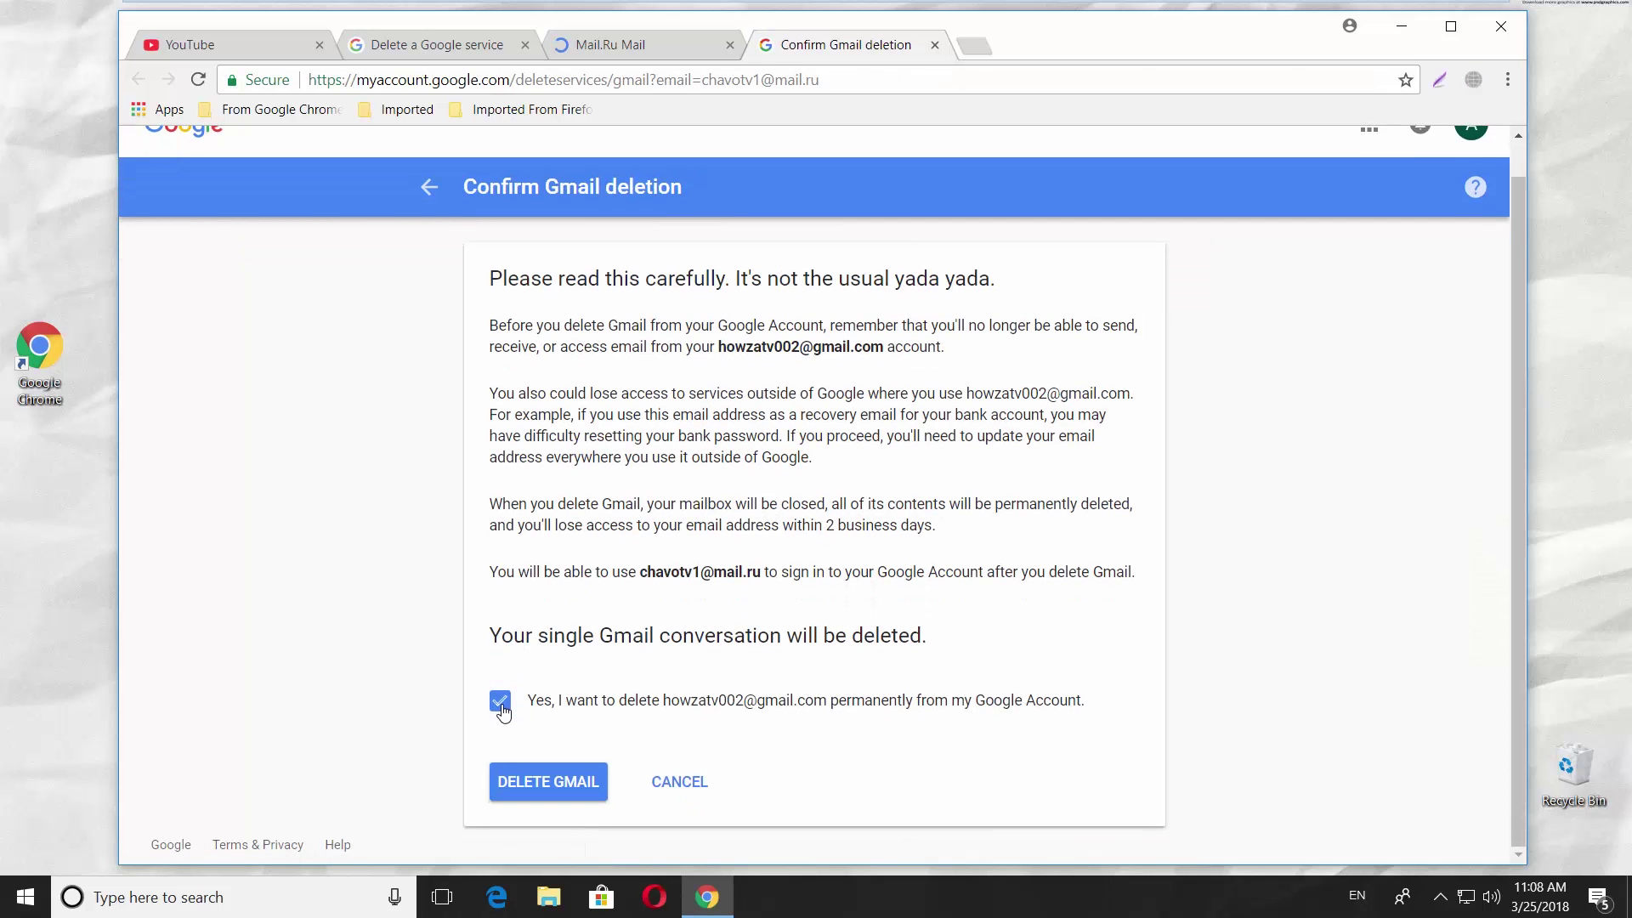
{"action": "left_click", "coordinate": [564, 789]}
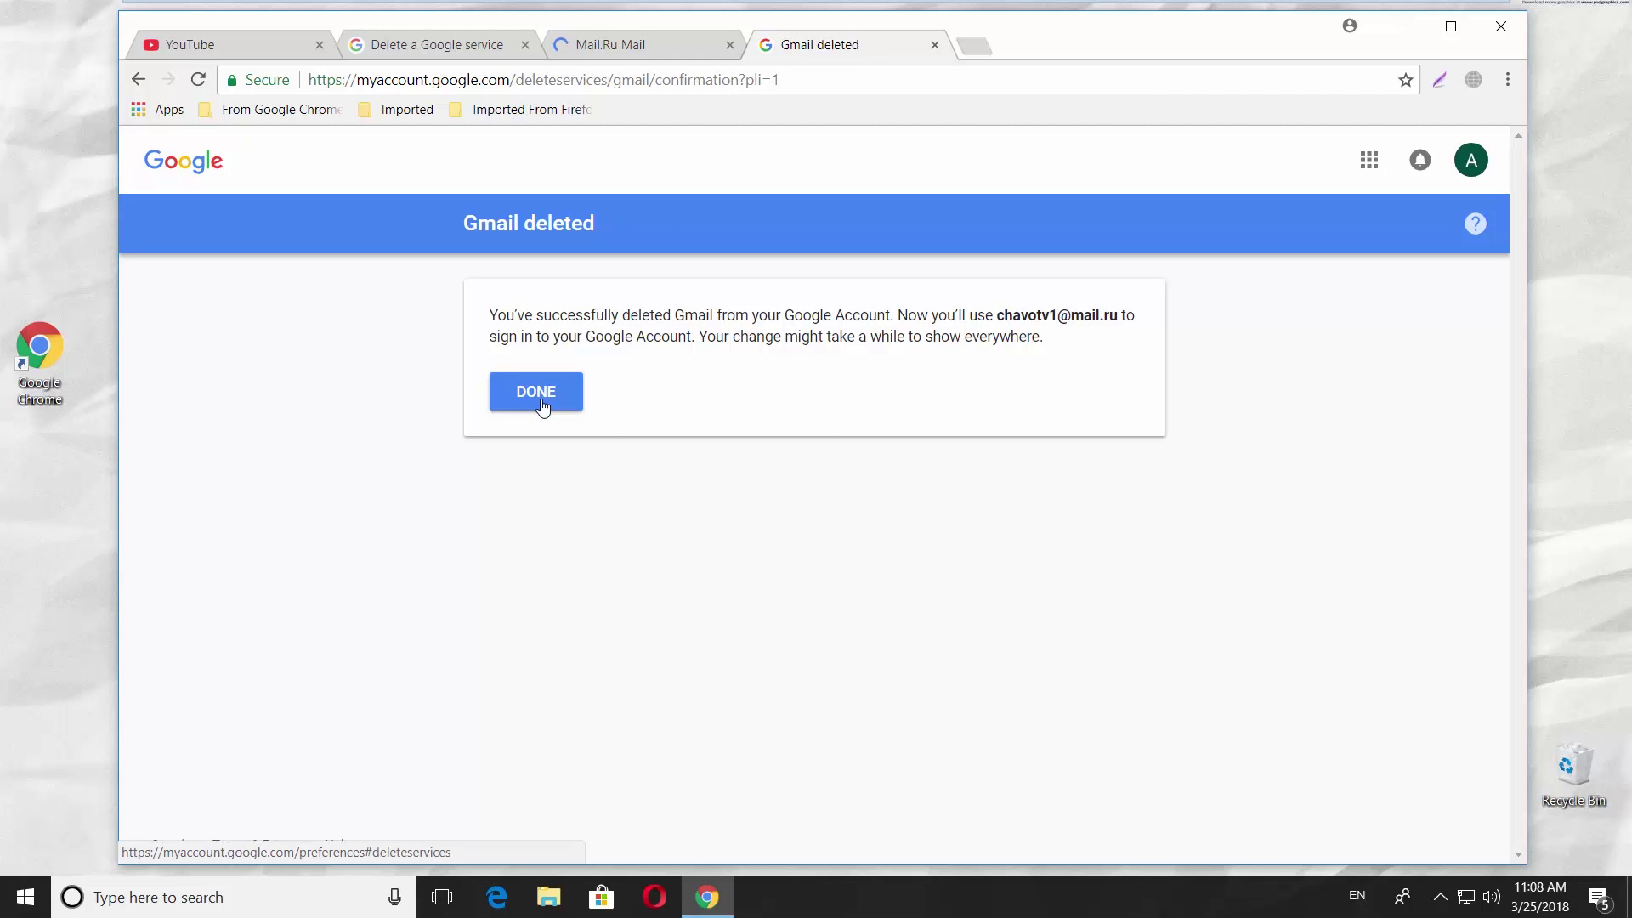
{"action": "left_click", "coordinate": [542, 398]}
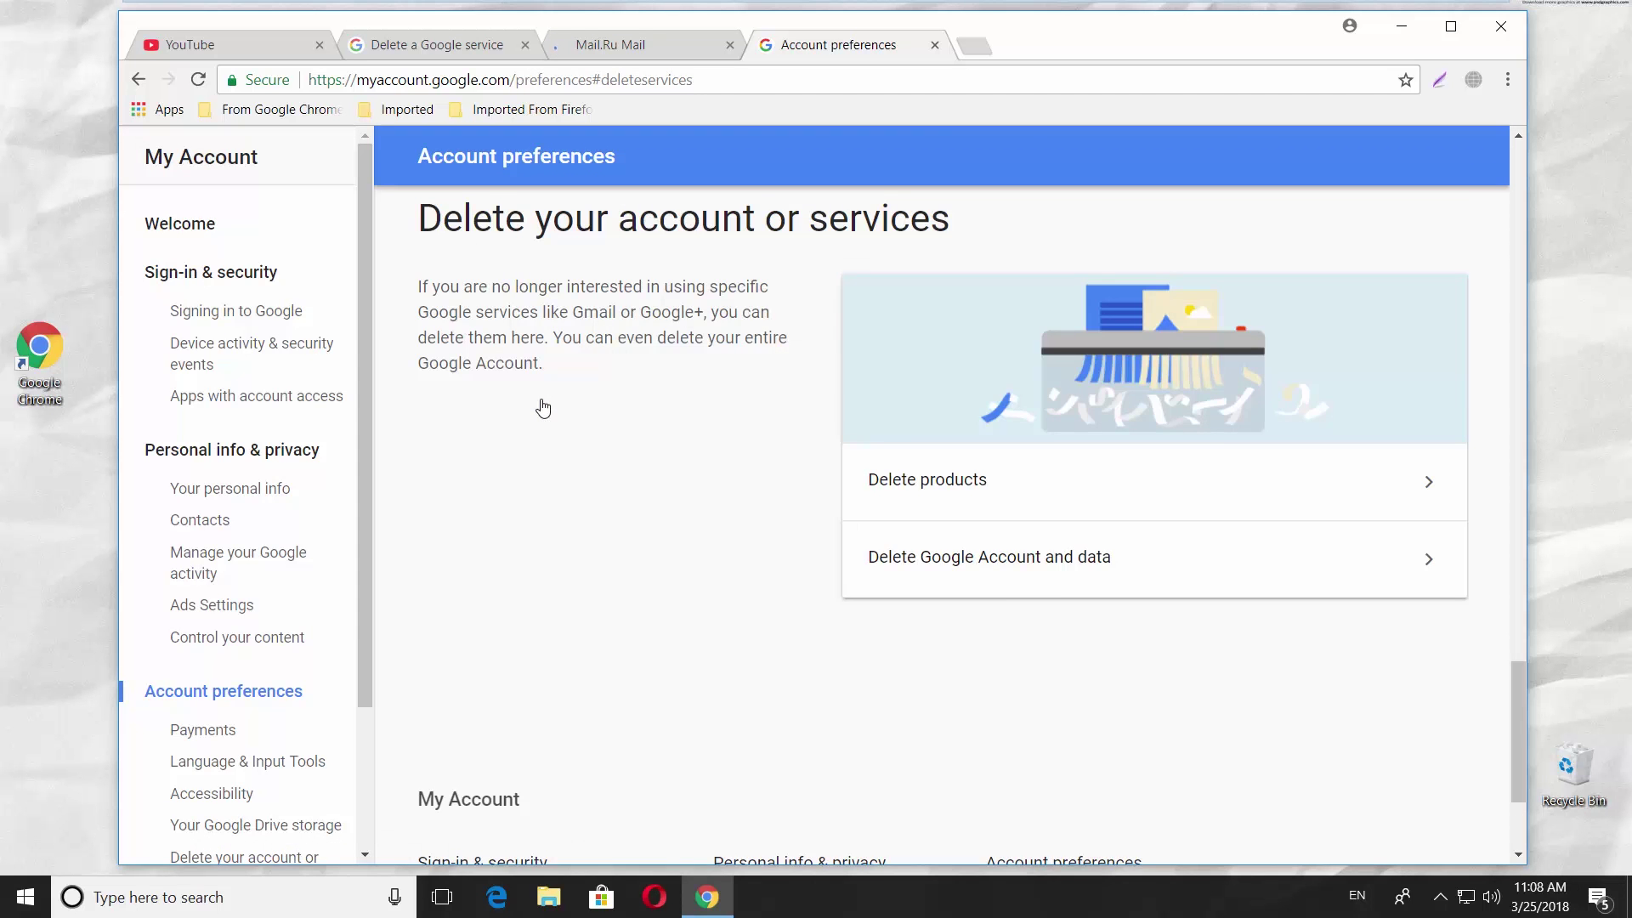
{"action": "scroll", "coordinate": [699, 445], "scroll_direction": "up", "scroll_amount": 5}
{"action": "scroll", "coordinate": [698, 446], "scroll_direction": "up", "scroll_amount": 5}
{"action": "scroll", "coordinate": [699, 445], "scroll_direction": "up", "scroll_amount": 5}
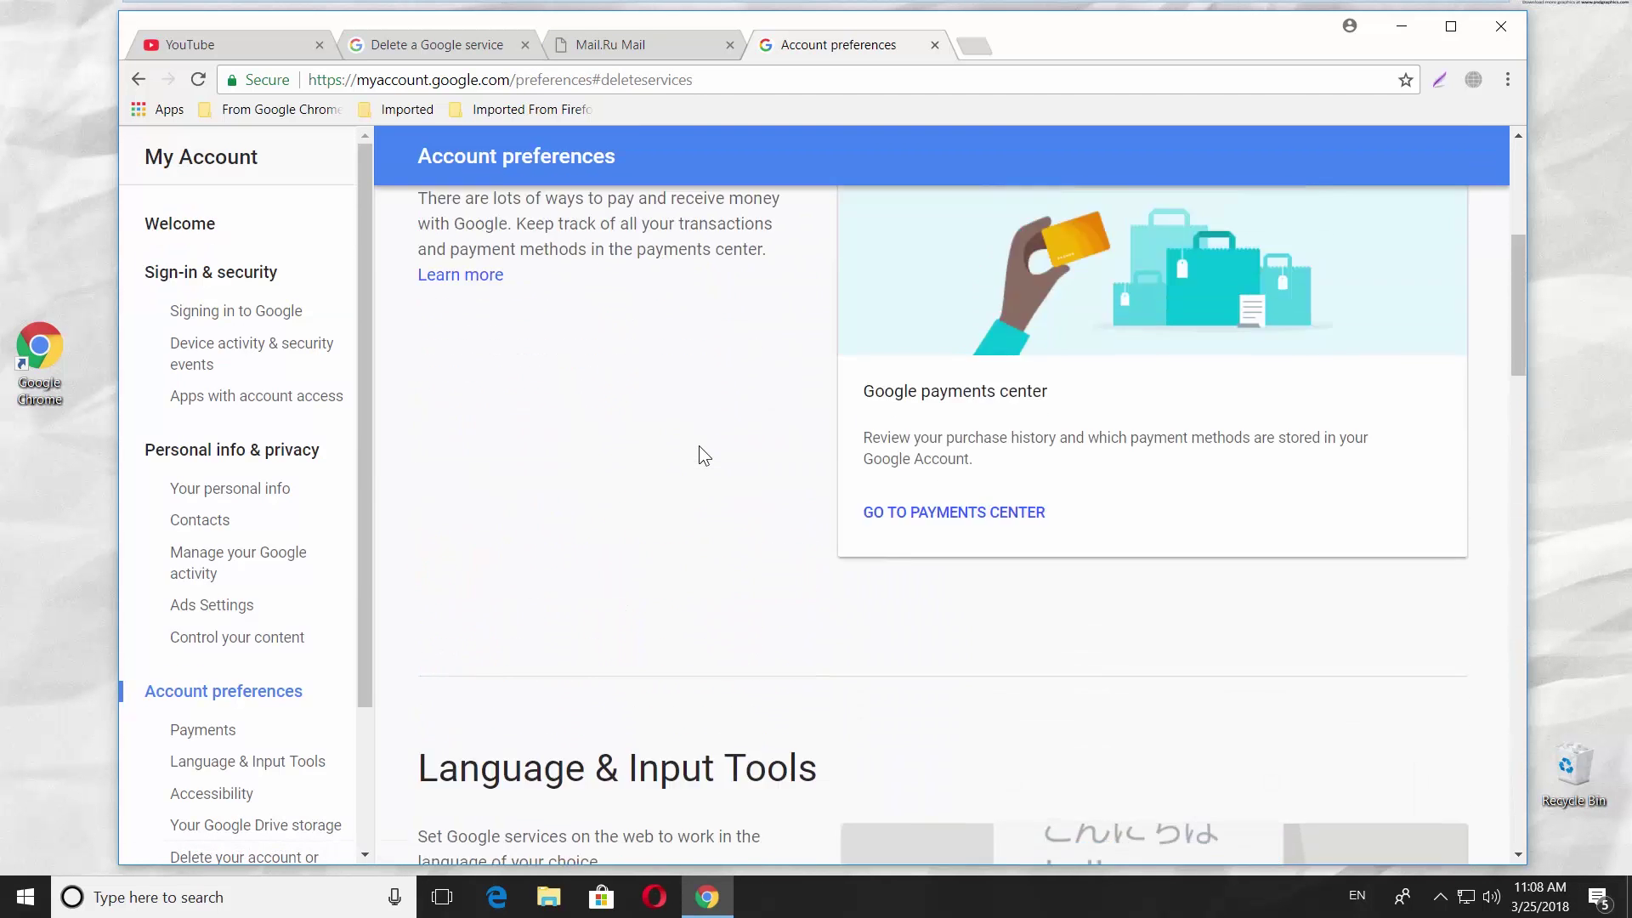
{"action": "scroll", "coordinate": [699, 444], "scroll_direction": "up", "scroll_amount": 5}
{"action": "left_click", "coordinate": [1469, 159]}
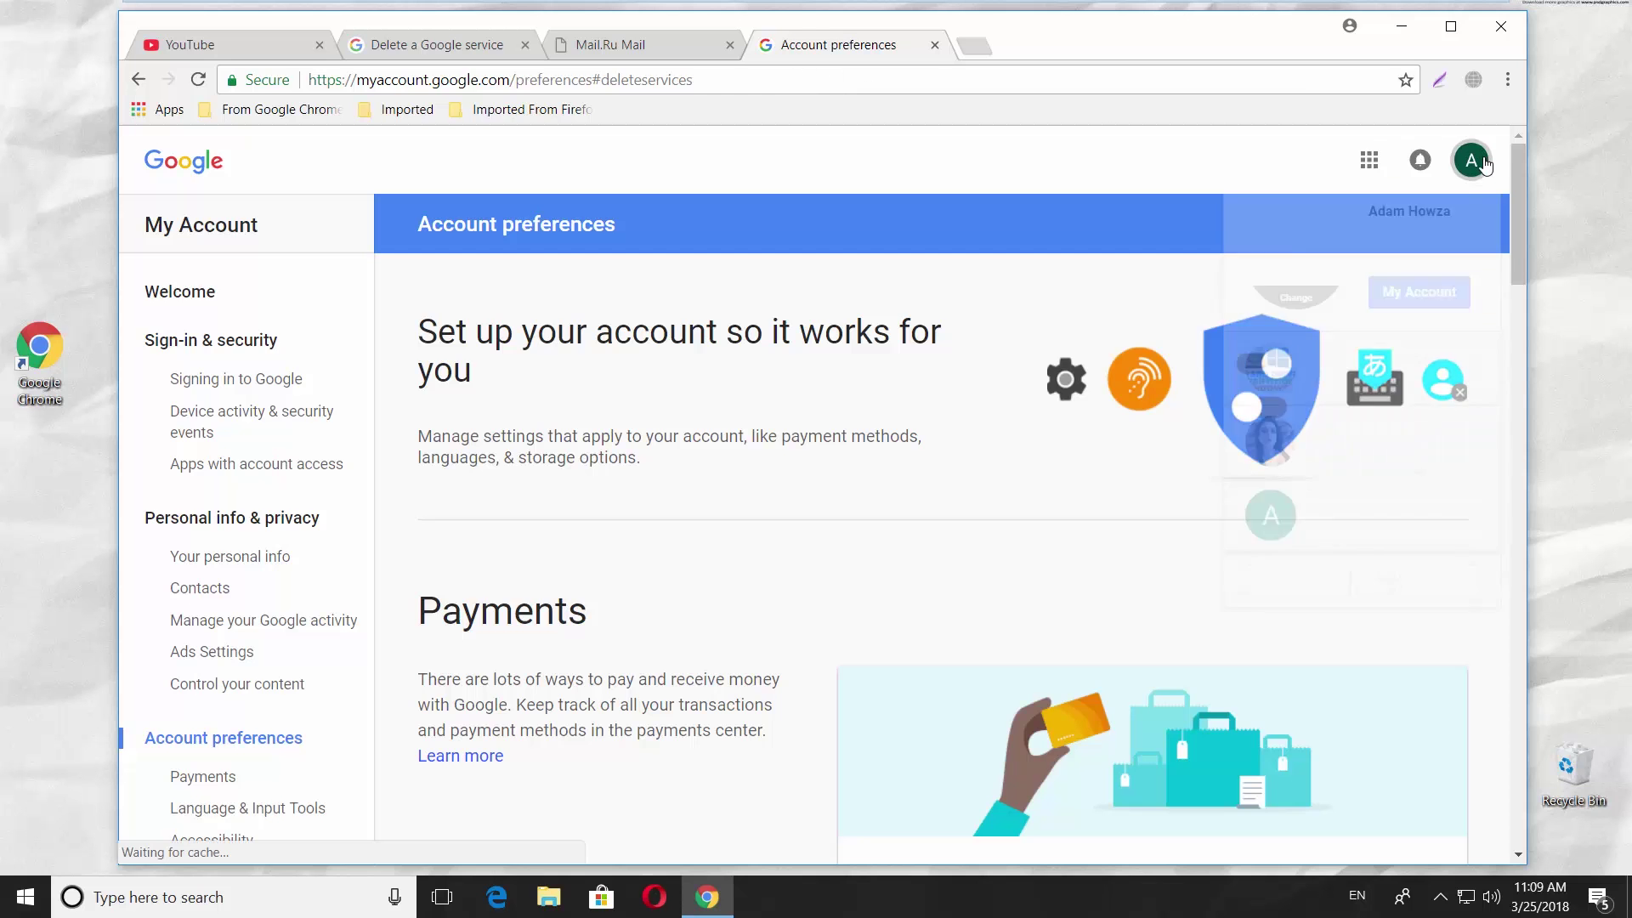
{"action": "left_click", "coordinate": [1412, 291]}
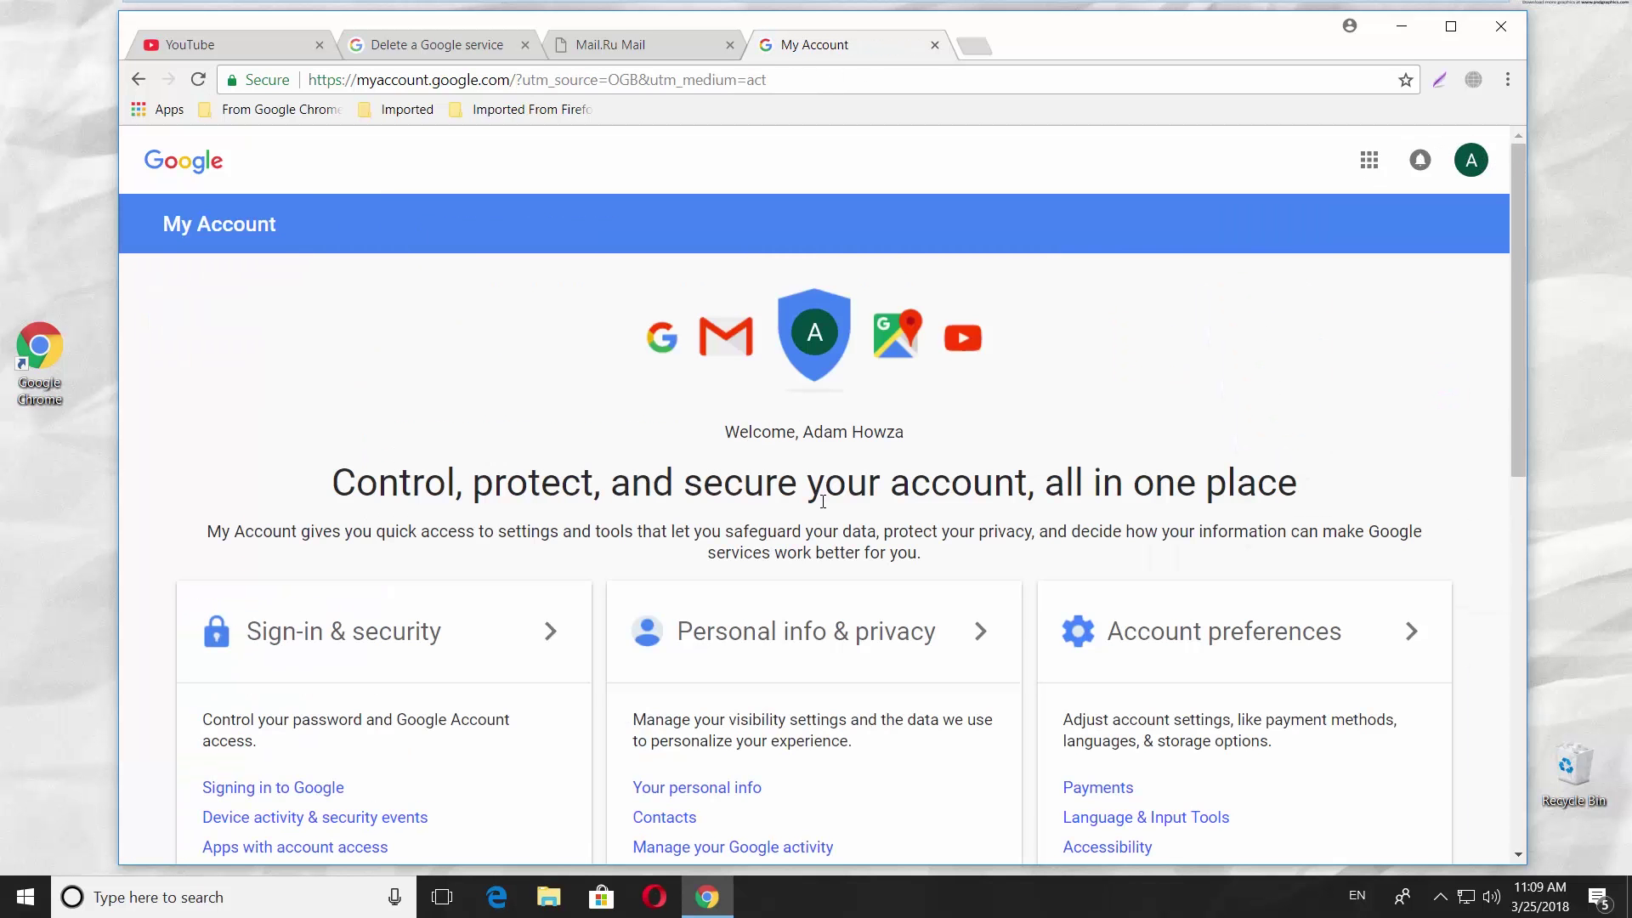
{"action": "scroll", "coordinate": [823, 502], "scroll_direction": "down", "scroll_amount": 3}
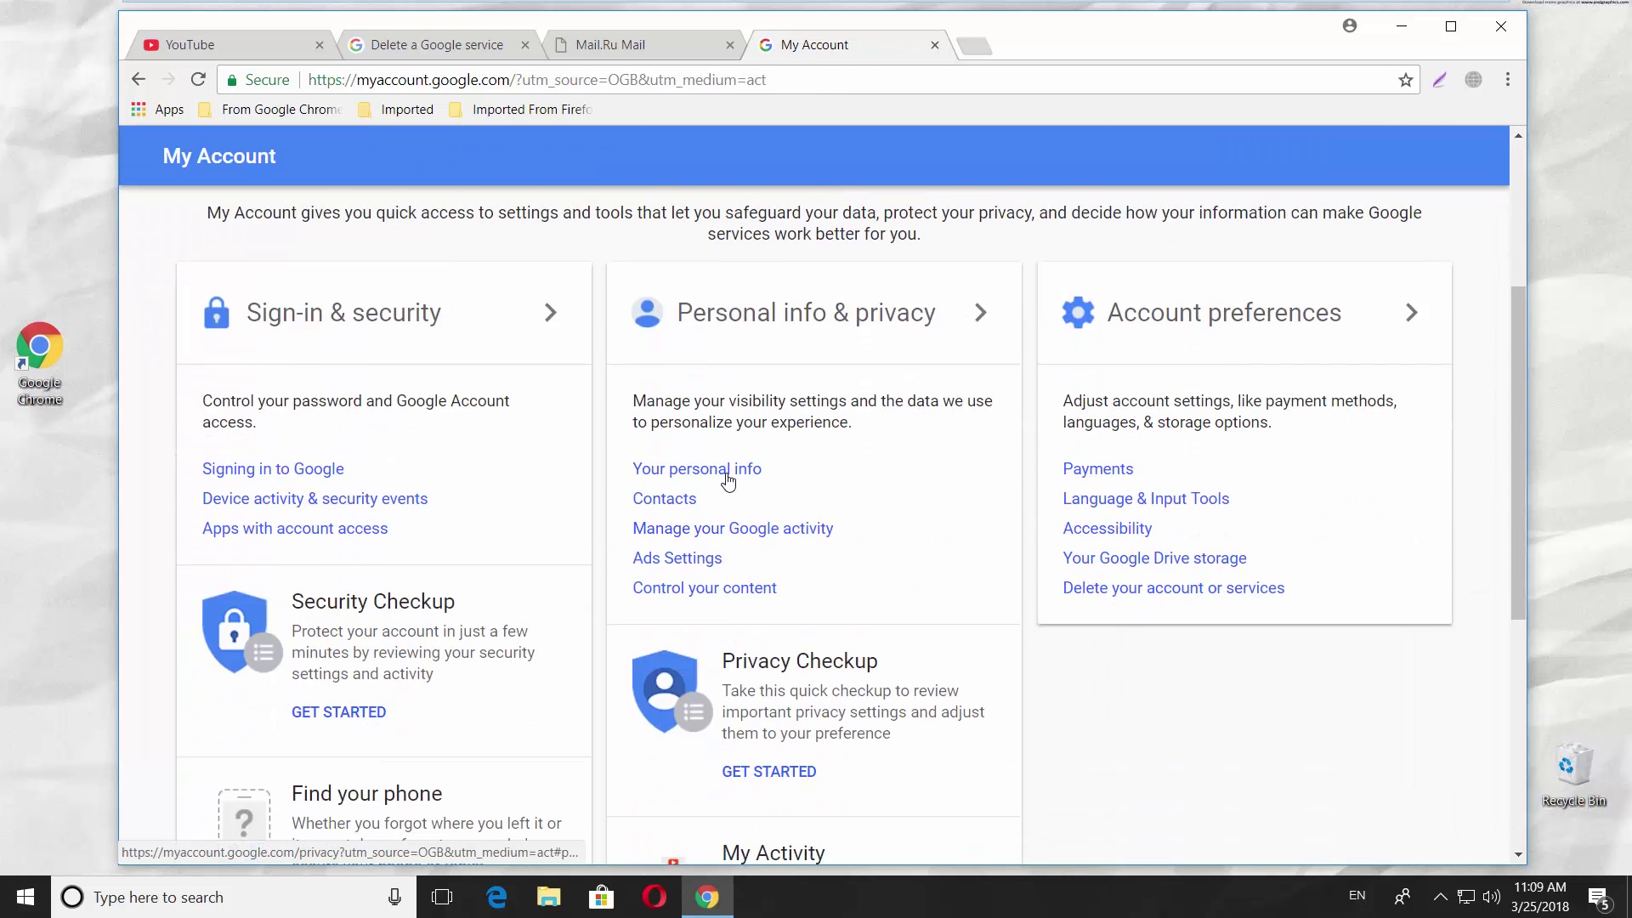
{"action": "left_click", "coordinate": [728, 472]}
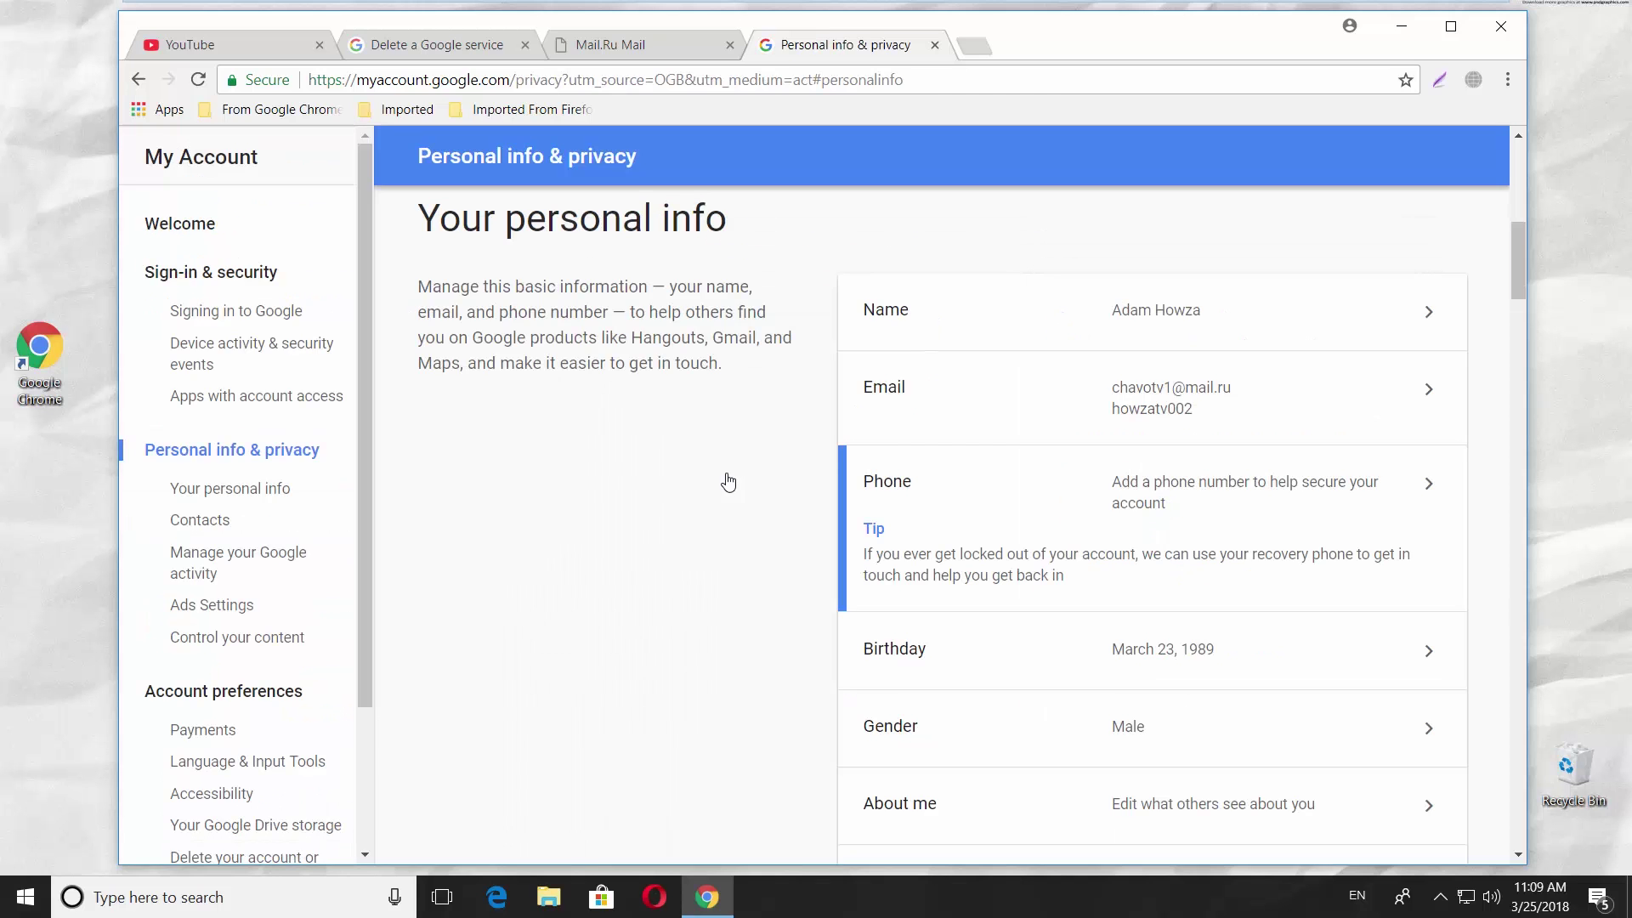
{"action": "left_click", "coordinate": [1037, 399]}
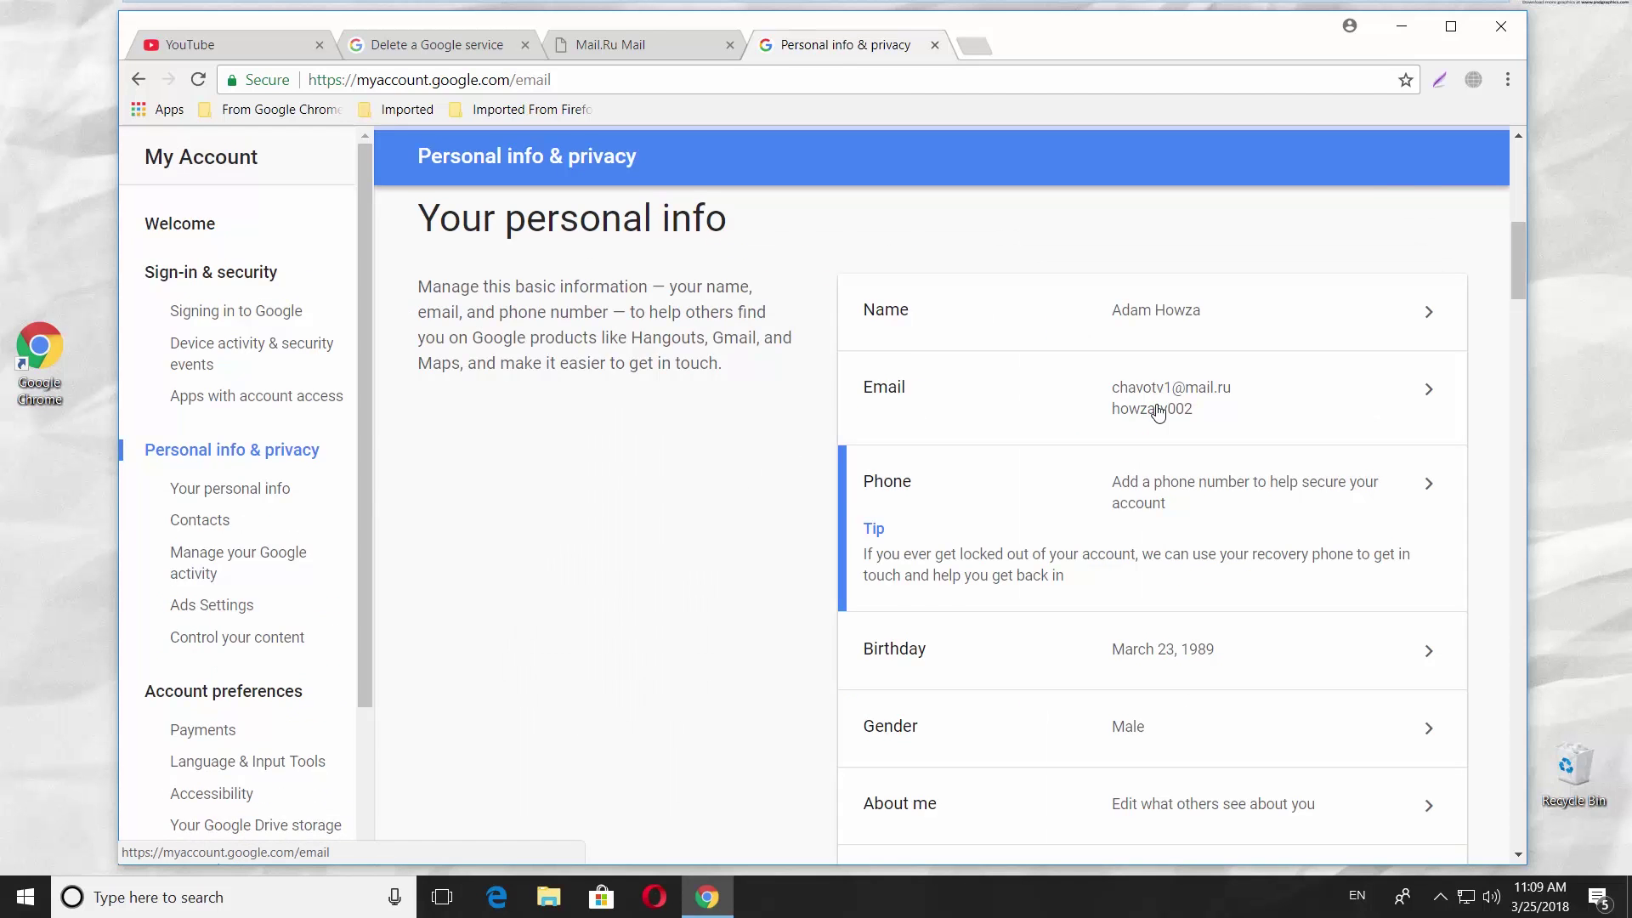
{"action": "left_click", "coordinate": [912, 377]}
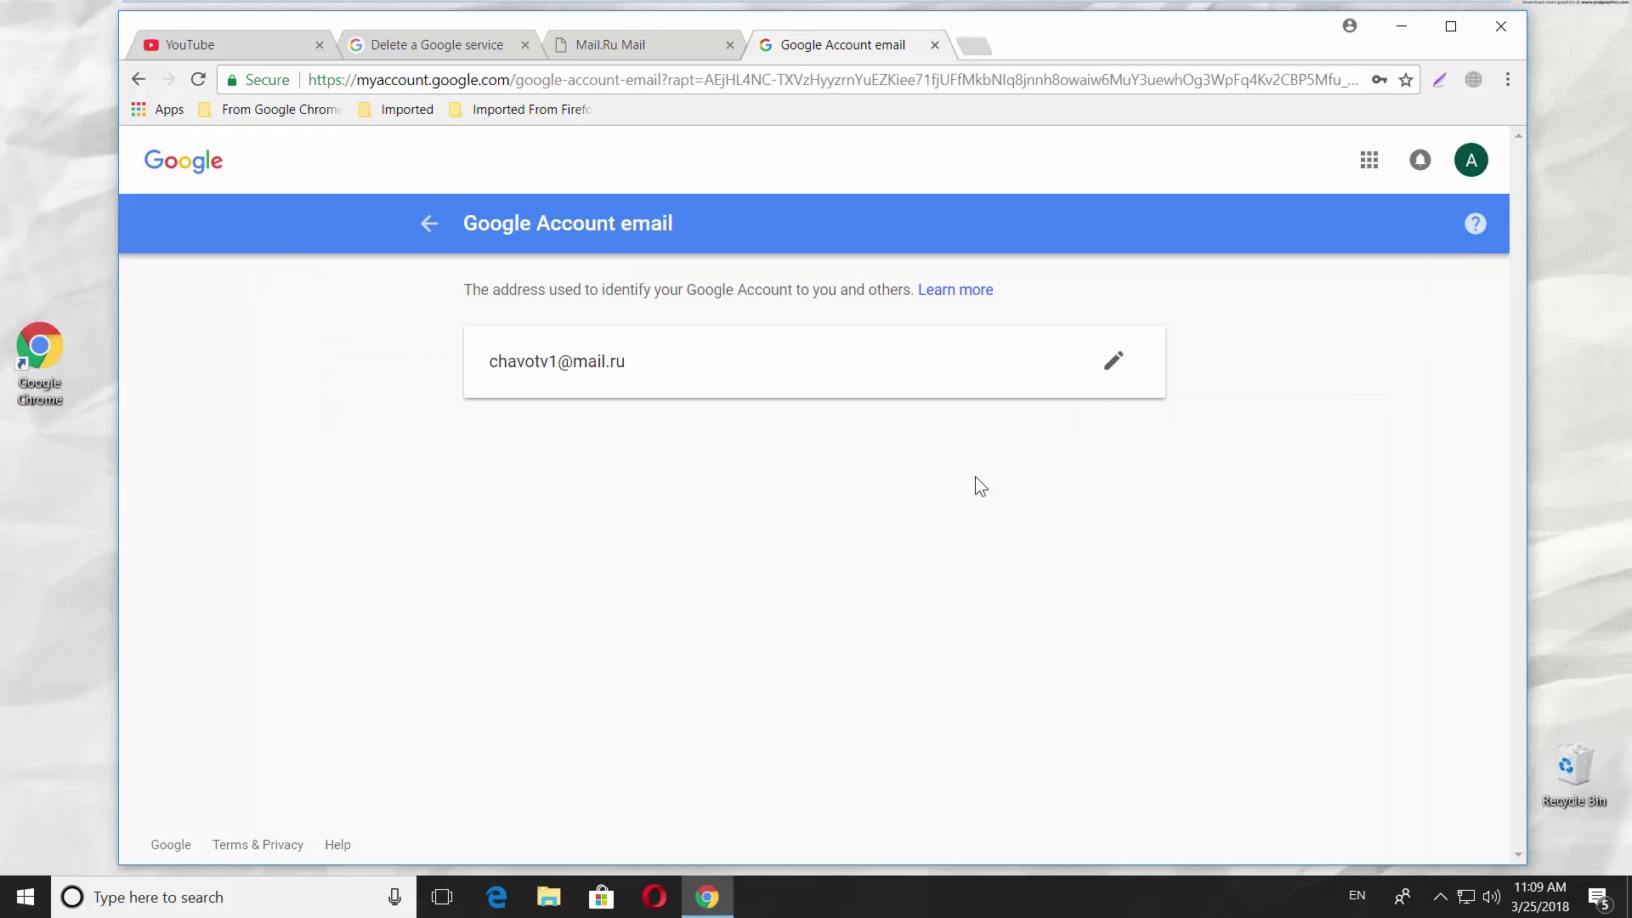
{"action": "left_click", "coordinate": [1114, 361]}
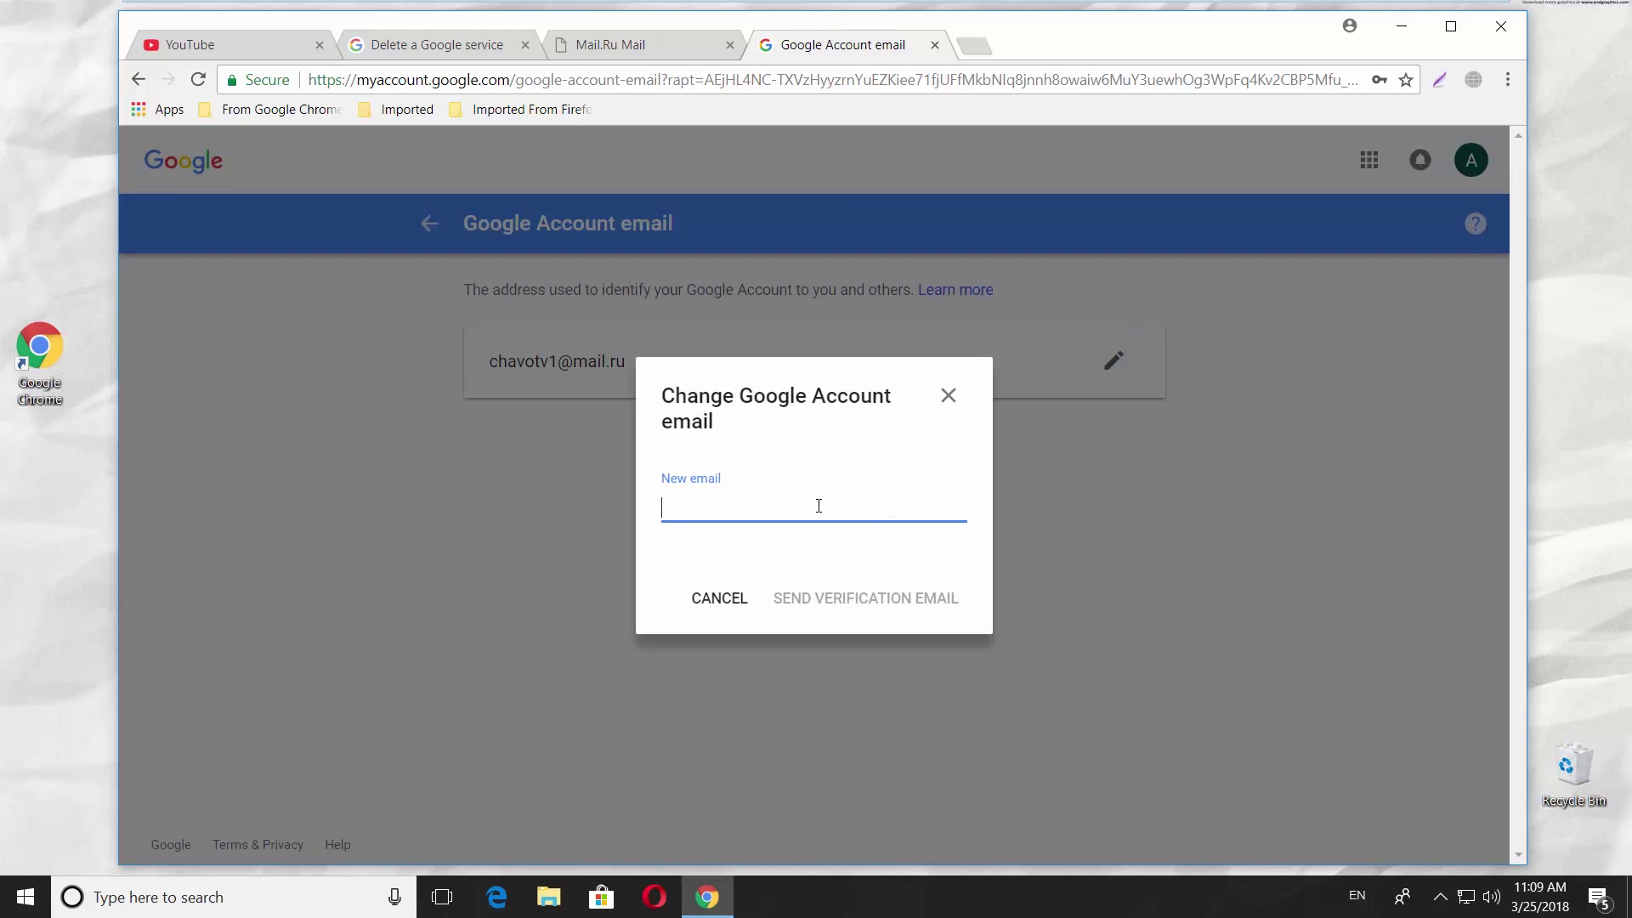